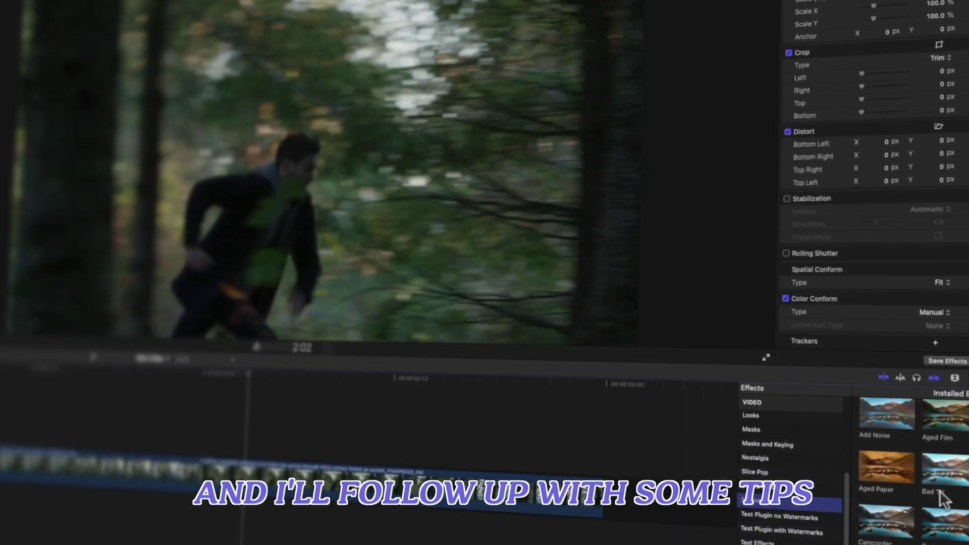
pyautogui.scroll(-5, 951, 488)
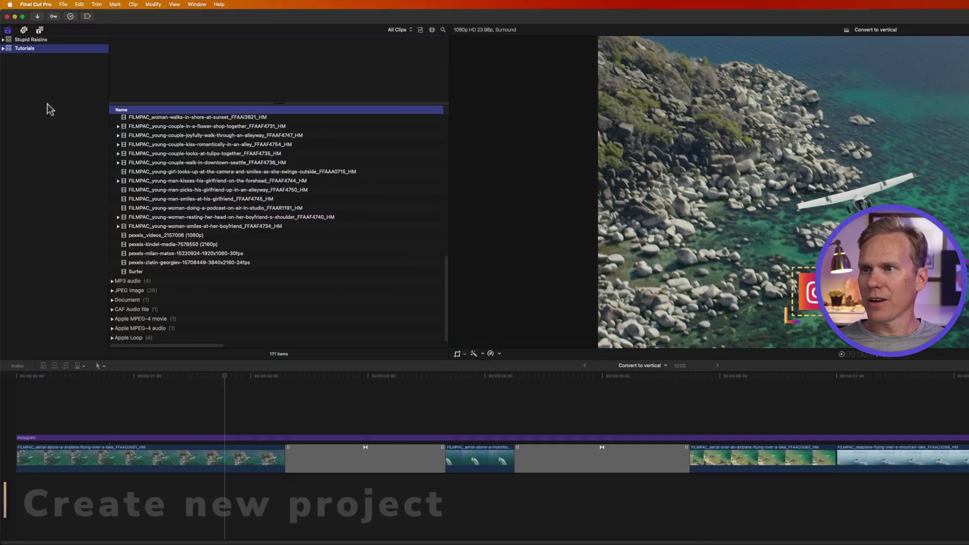
# Hide and reshow the Libraries sidebar, then switch the browser to the Stupid Raisins library
pyautogui.click(8, 30)
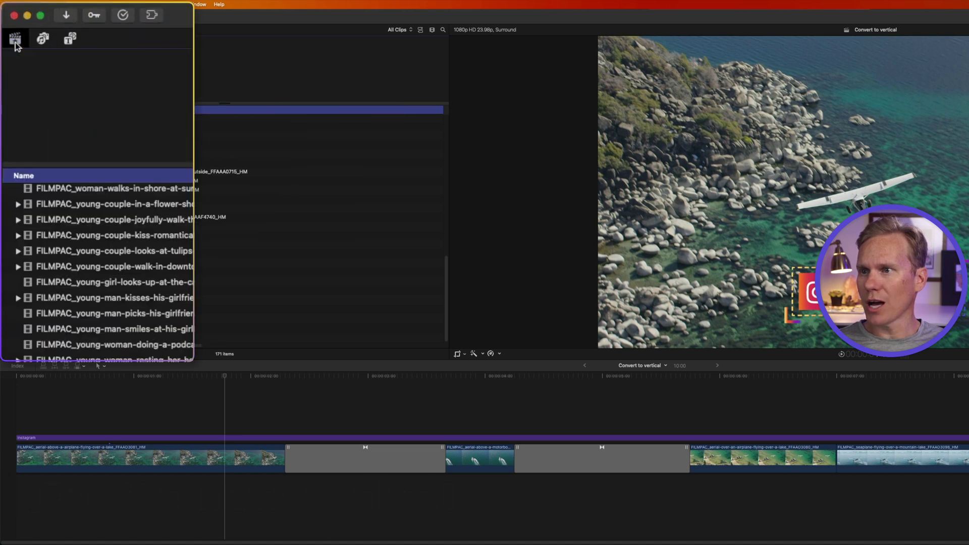
pyautogui.click(15, 44)
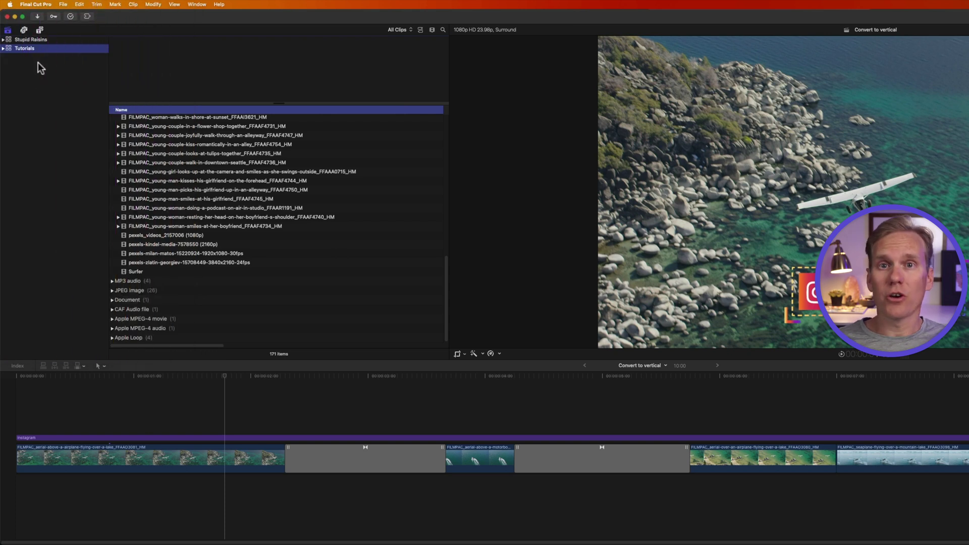
pyautogui.click(39, 40)
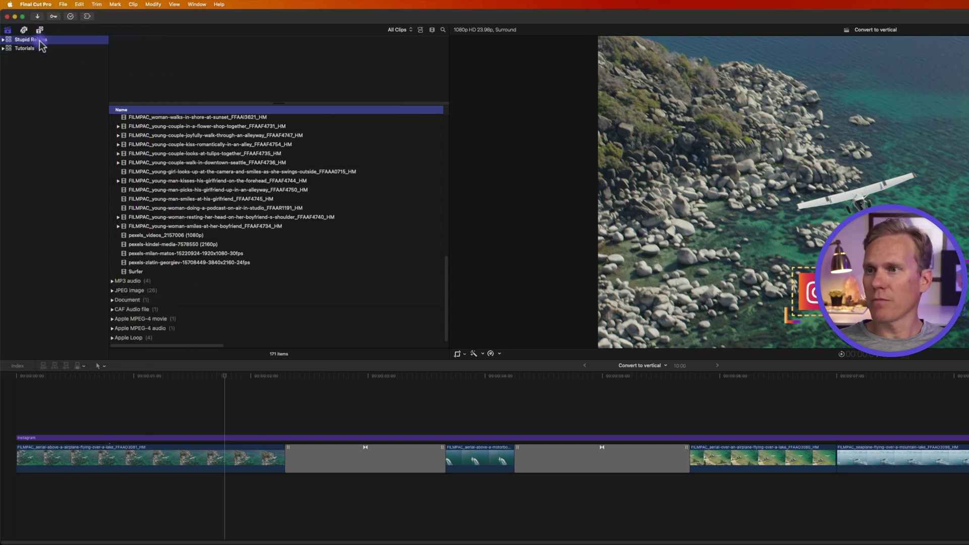
pyautogui.click(71, 7)
# Create a new library named New Video and select its 7-12-23 event
pyautogui.moveTo(123, 34)
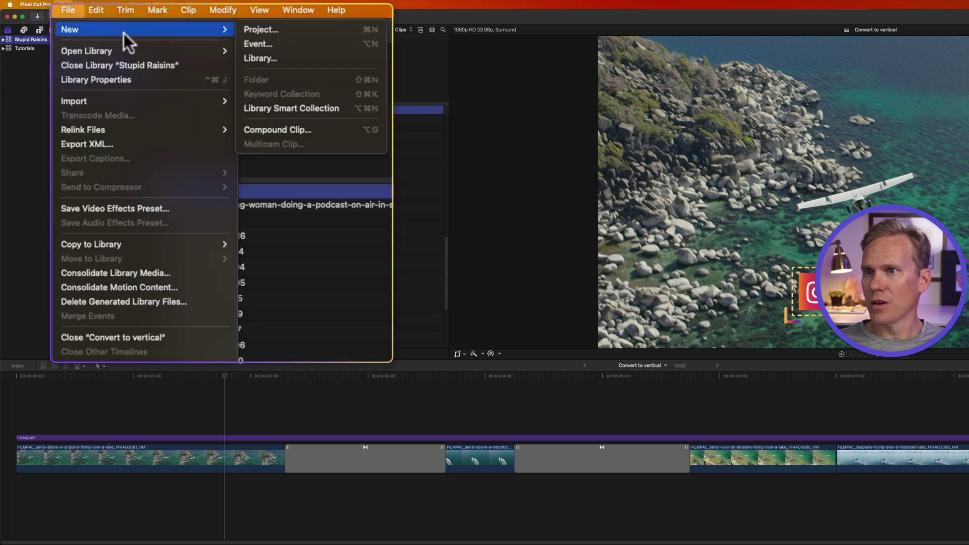
pyautogui.click(258, 57)
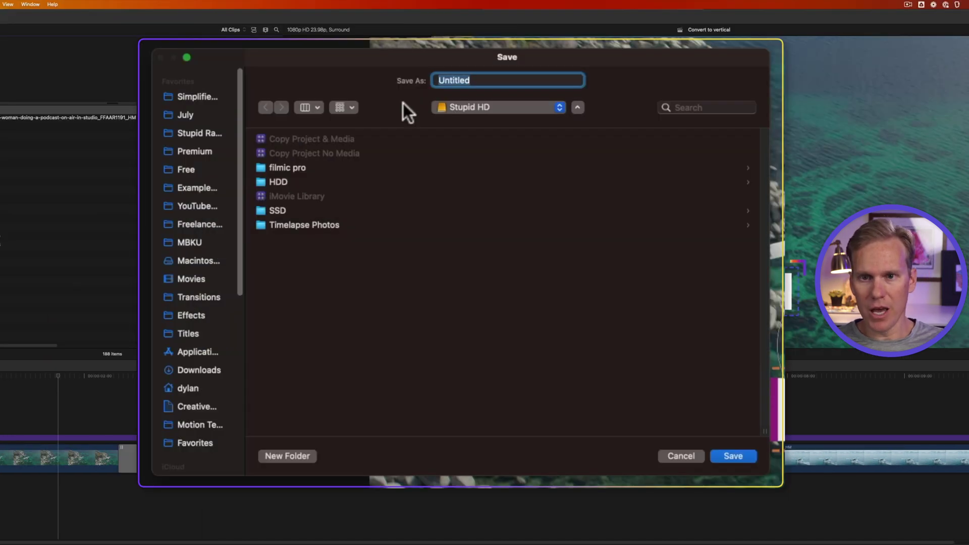
pyautogui.write('New Video')
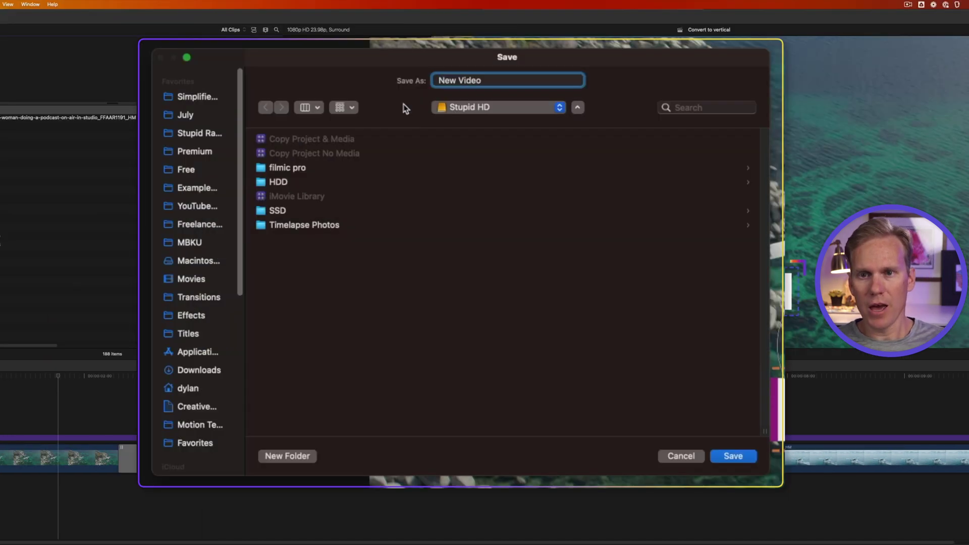
pyautogui.click(732, 456)
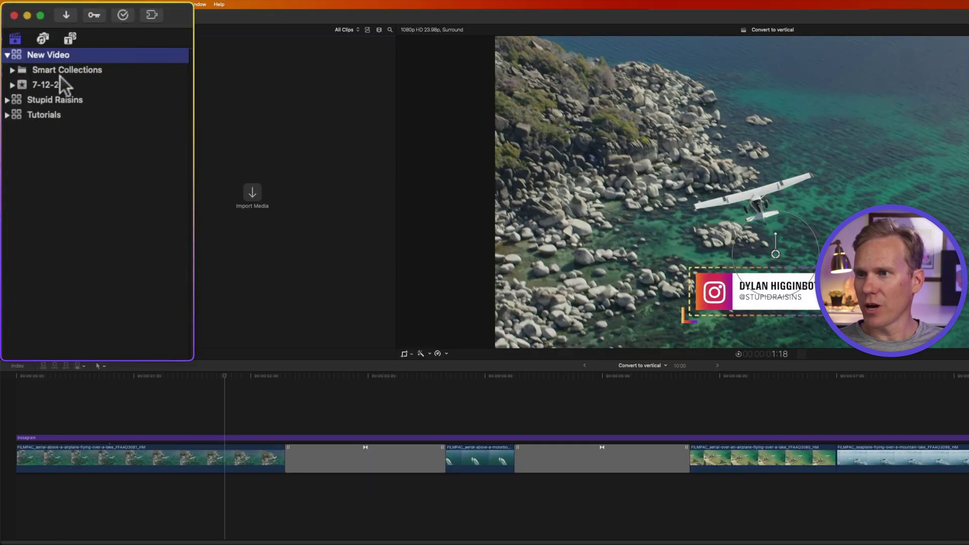
pyautogui.click(57, 71)
pyautogui.click(57, 84)
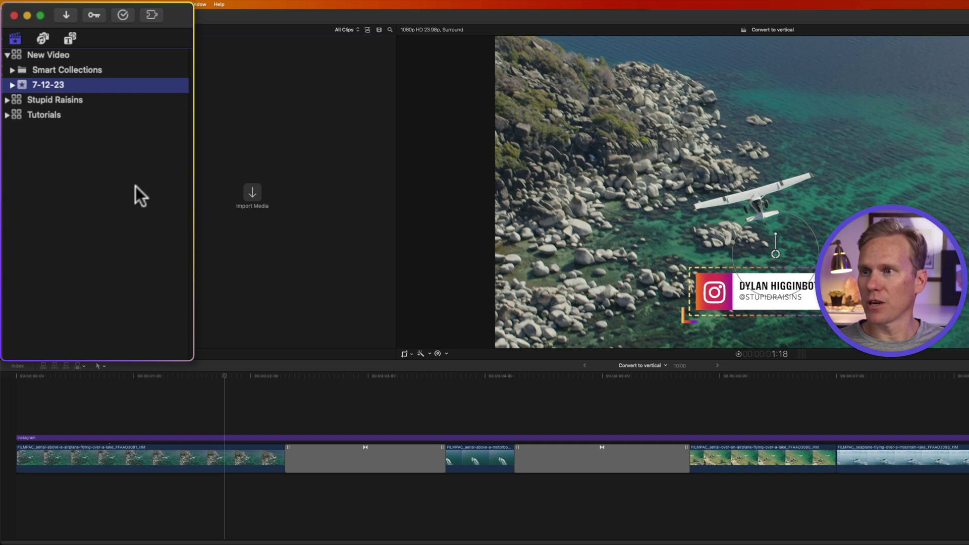
# Browse the Tutorials library's Compound Clip, Convert to vertical and Voiceover projects, then return to 7-12-23
pyautogui.click(65, 117)
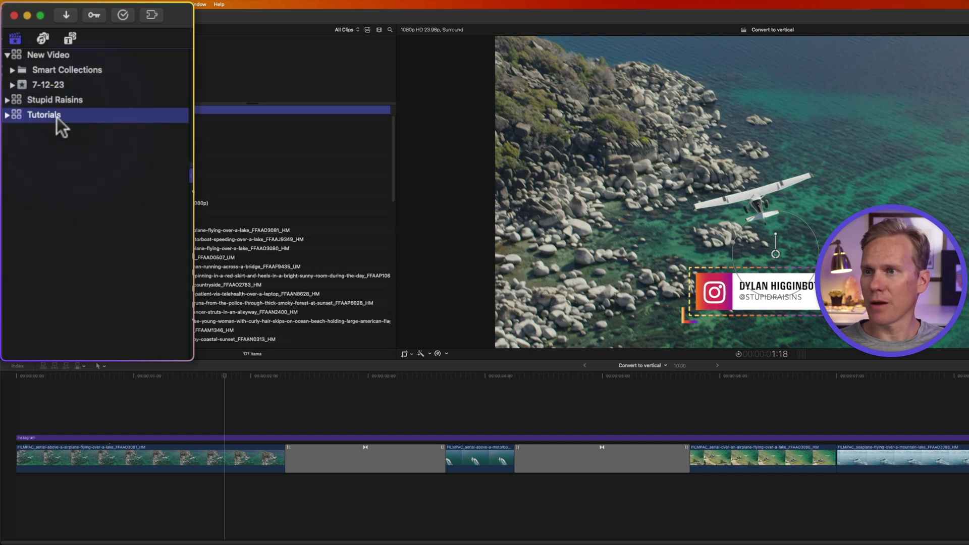
pyautogui.click(7, 115)
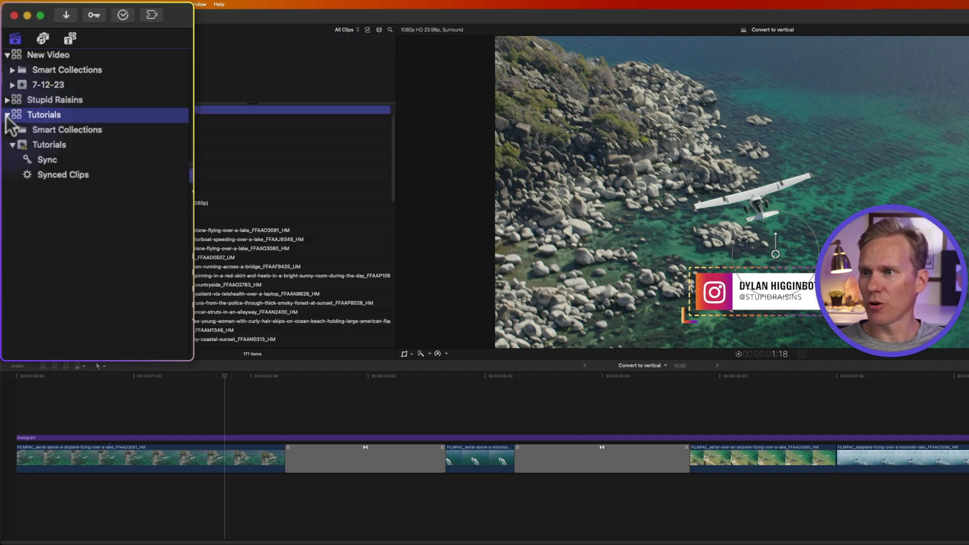
pyautogui.click(70, 145)
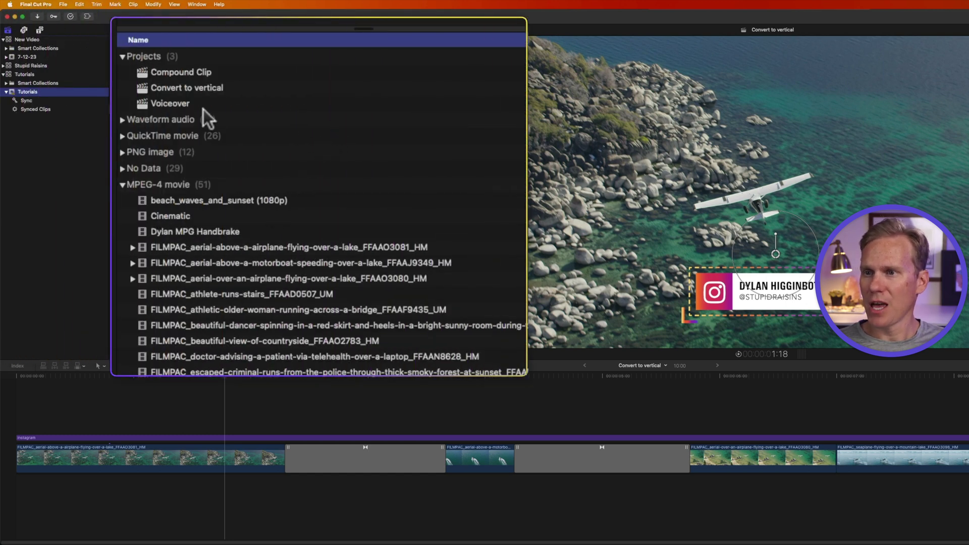
pyautogui.click(234, 73)
pyautogui.click(234, 89)
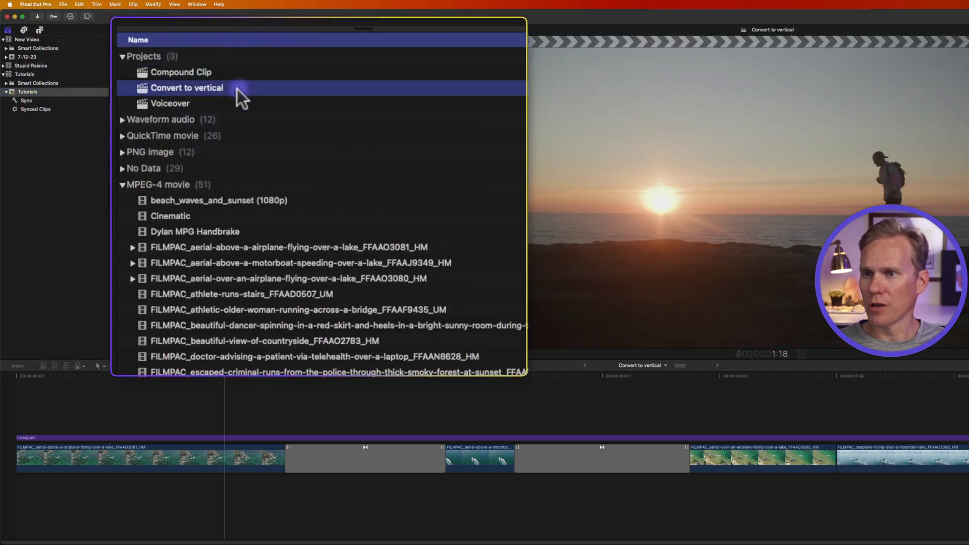
pyautogui.click(217, 104)
pyautogui.click(46, 57)
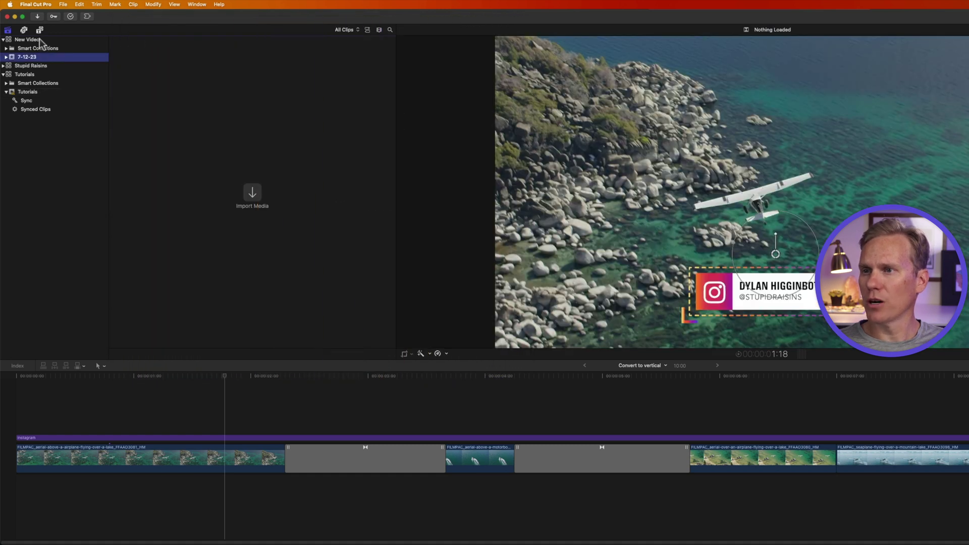
# Start a new project in the New Video library and name it New Video
pyautogui.click(43, 40)
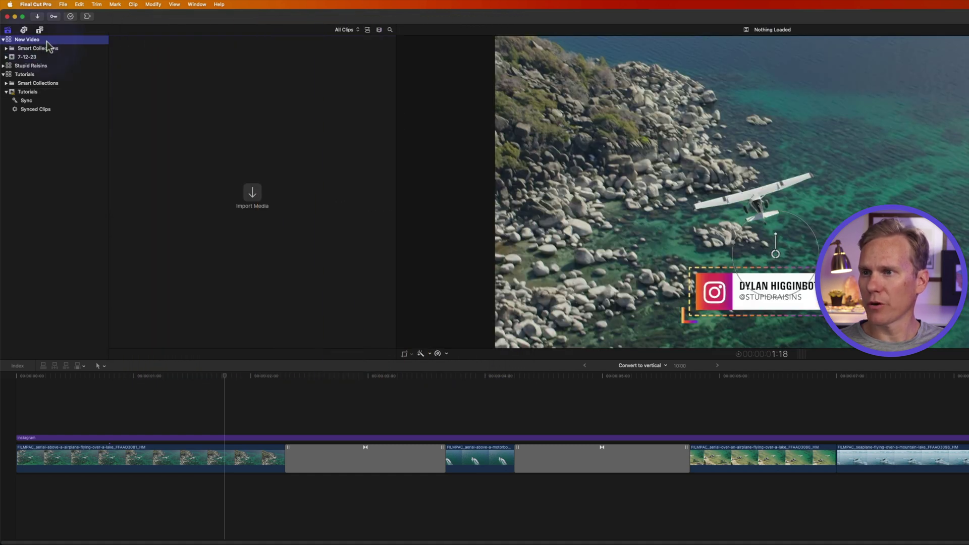
pyautogui.click(63, 4)
pyautogui.moveTo(98, 15)
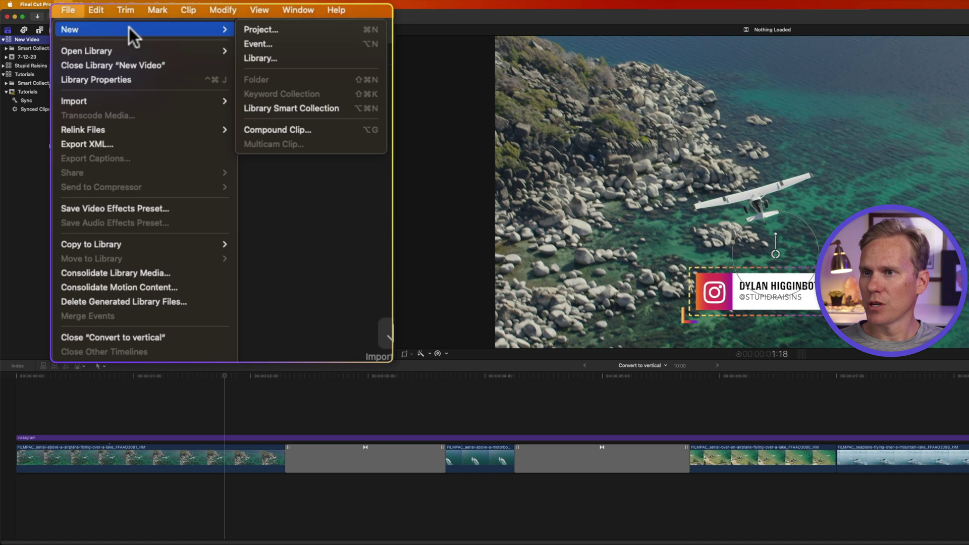
pyautogui.click(288, 29)
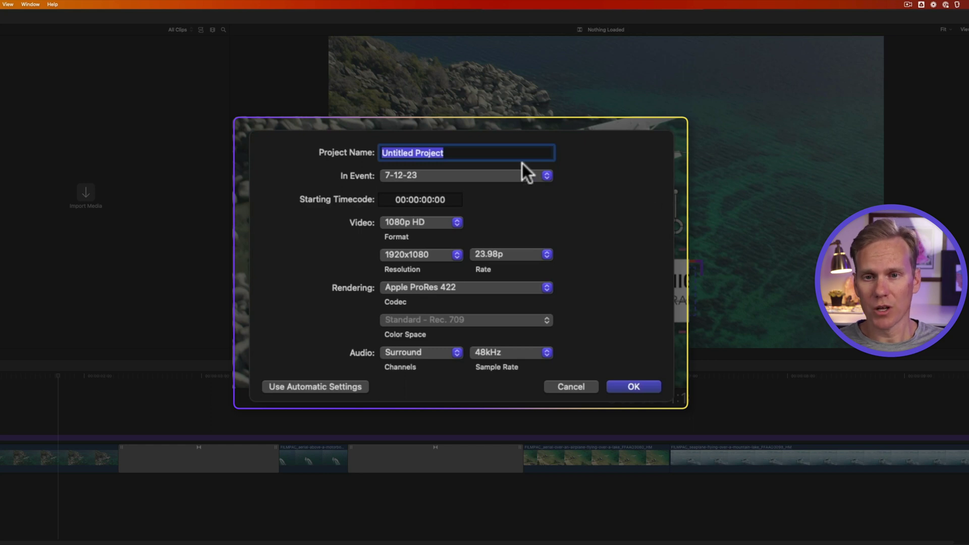
pyautogui.write('New Video')
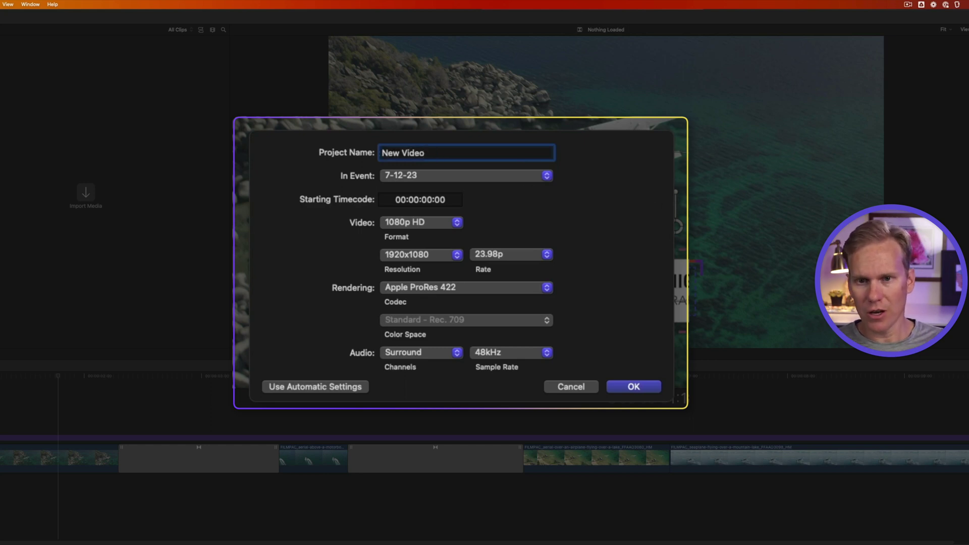
# Keep event 7-12-23, 1080p HD at 1920x1080 and 23.98p, then create the project
pyautogui.click(461, 178)
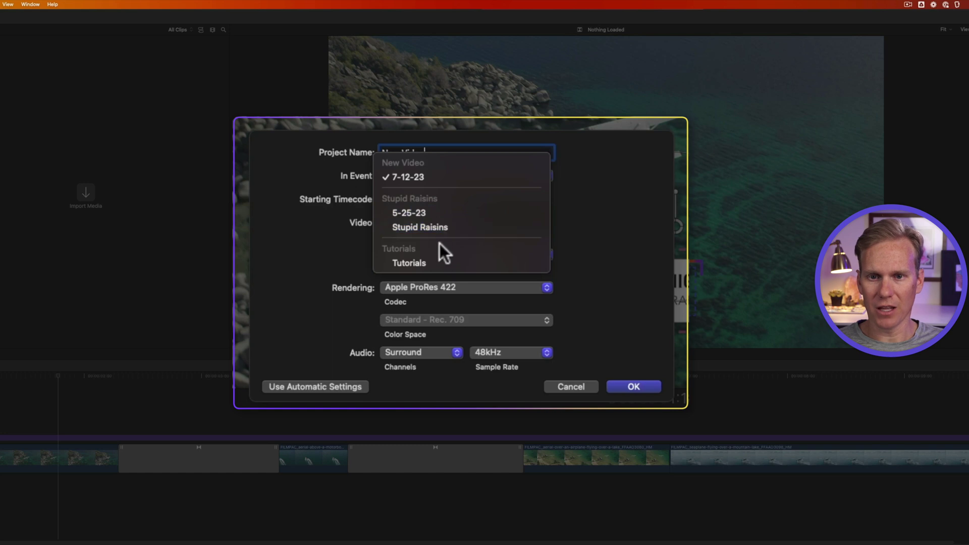
pyautogui.click(617, 209)
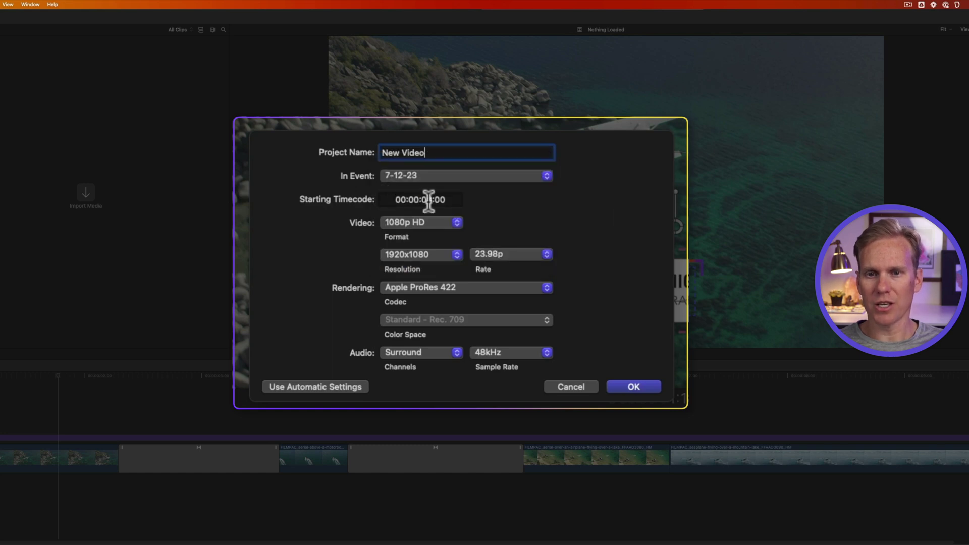
pyautogui.click(456, 223)
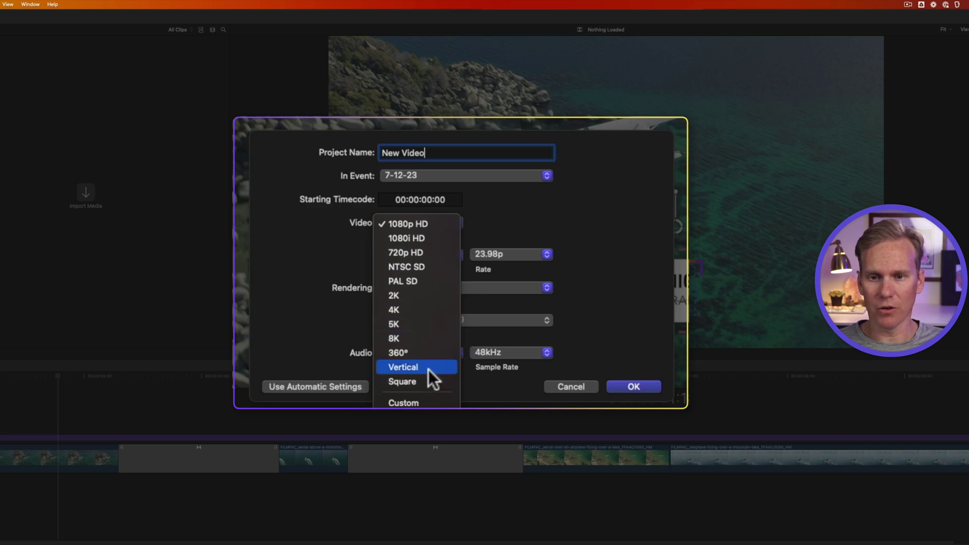
pyautogui.click(479, 217)
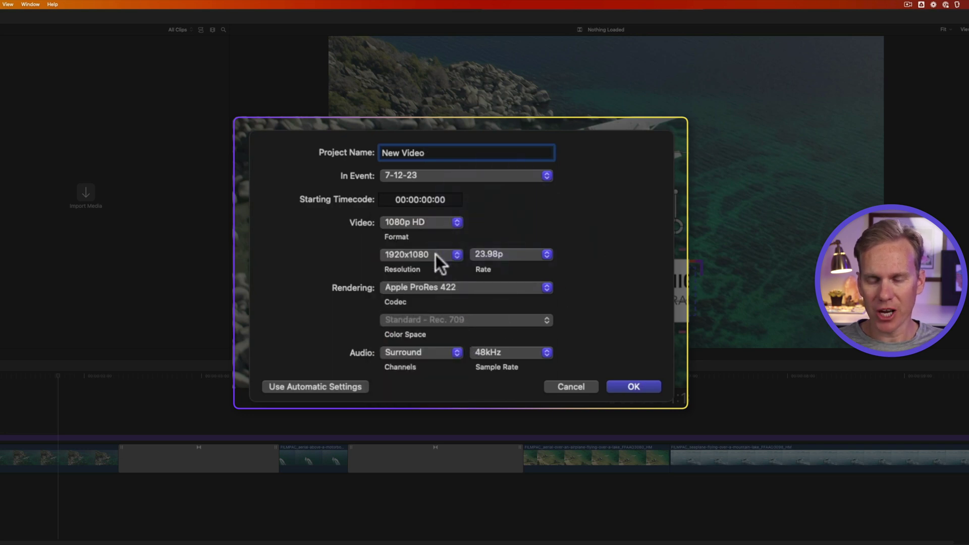
pyautogui.click(435, 257)
pyautogui.click(523, 253)
pyautogui.click(523, 253)
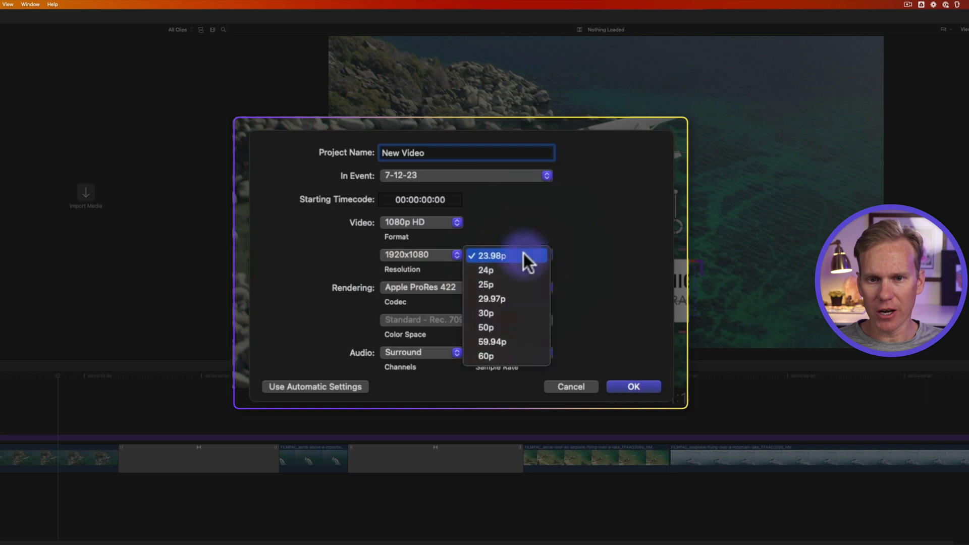
pyautogui.click(505, 253)
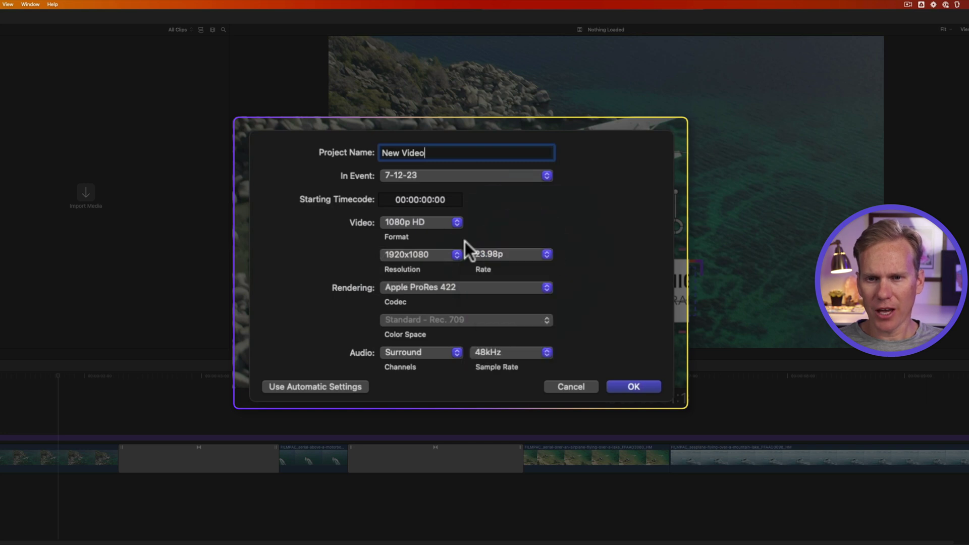
pyautogui.click(335, 386)
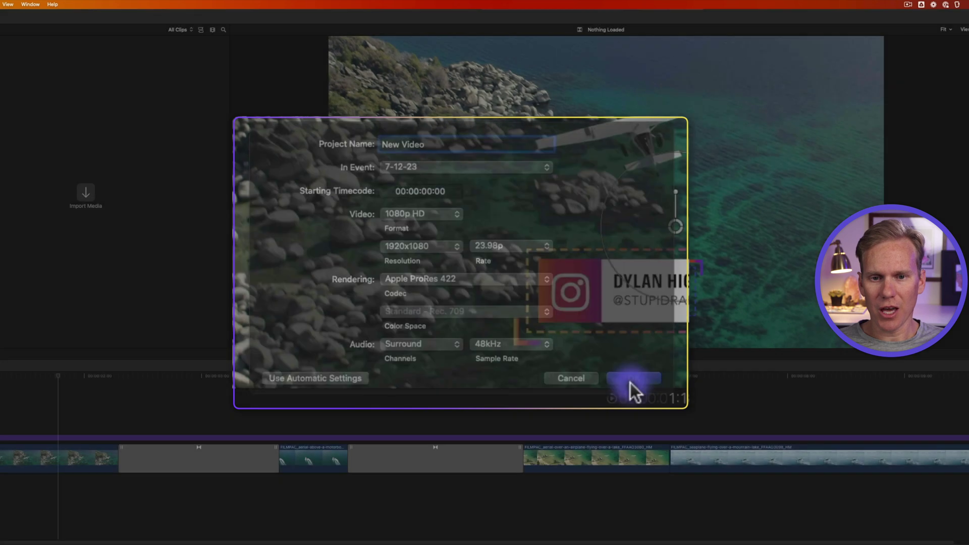
pyautogui.click(633, 386)
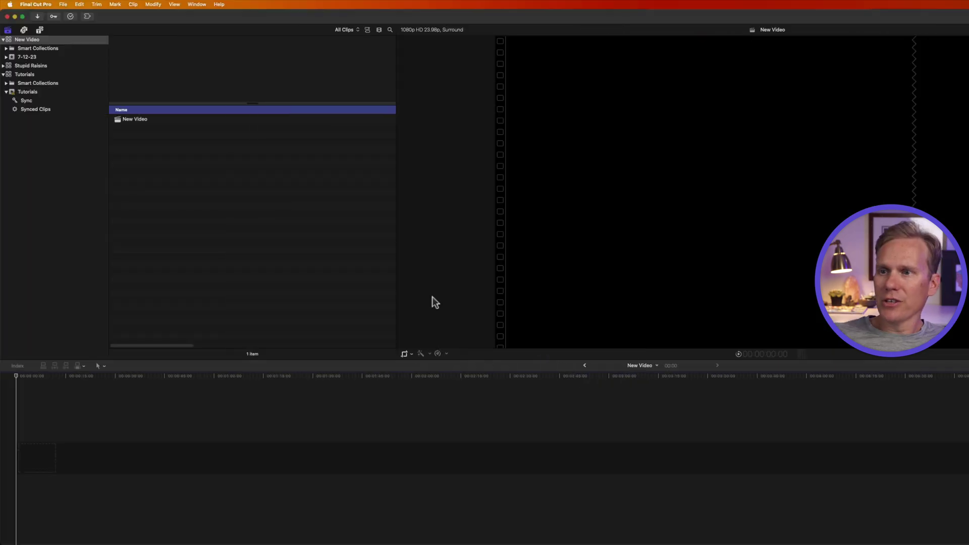
pyautogui.click(156, 119)
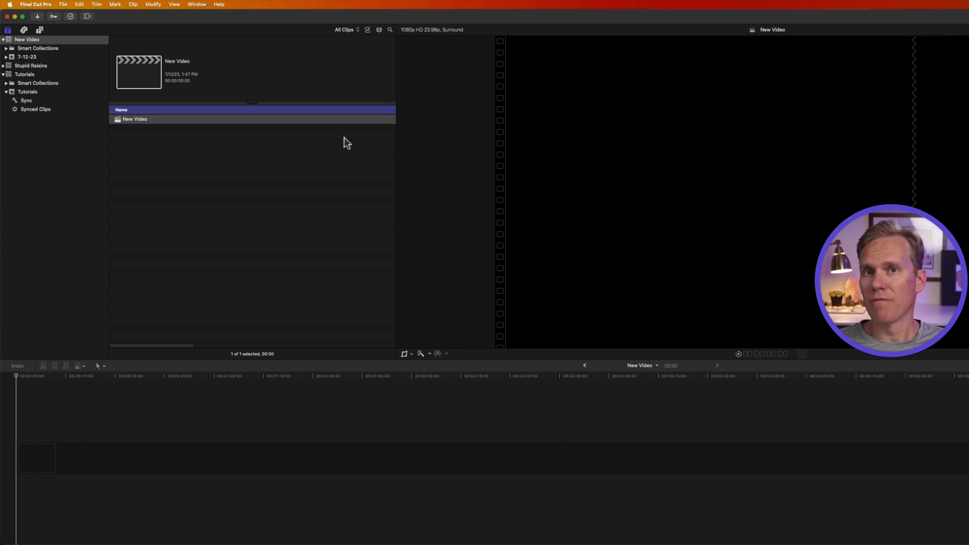
pyautogui.click(280, 157)
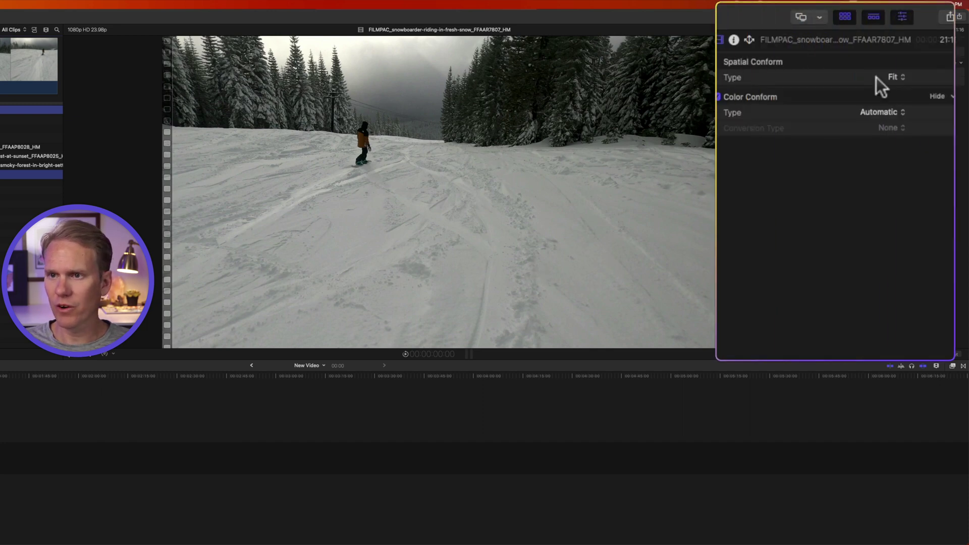
pyautogui.click(903, 17)
pyautogui.click(903, 17)
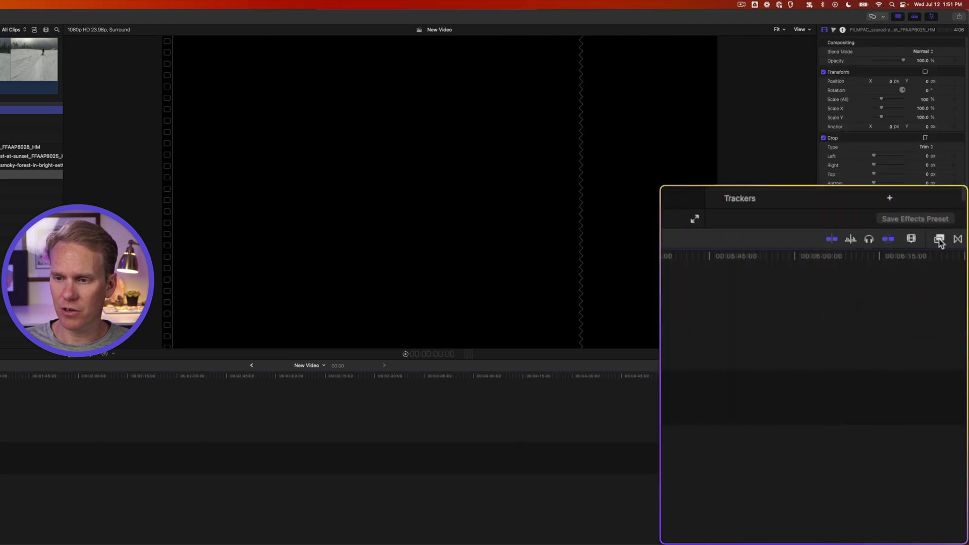
pyautogui.click(936, 366)
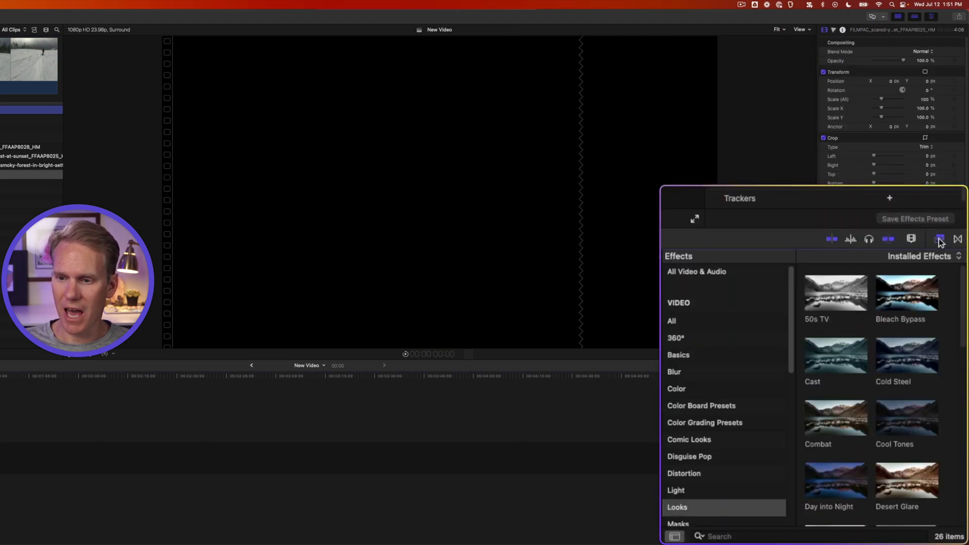
pyautogui.click(959, 239)
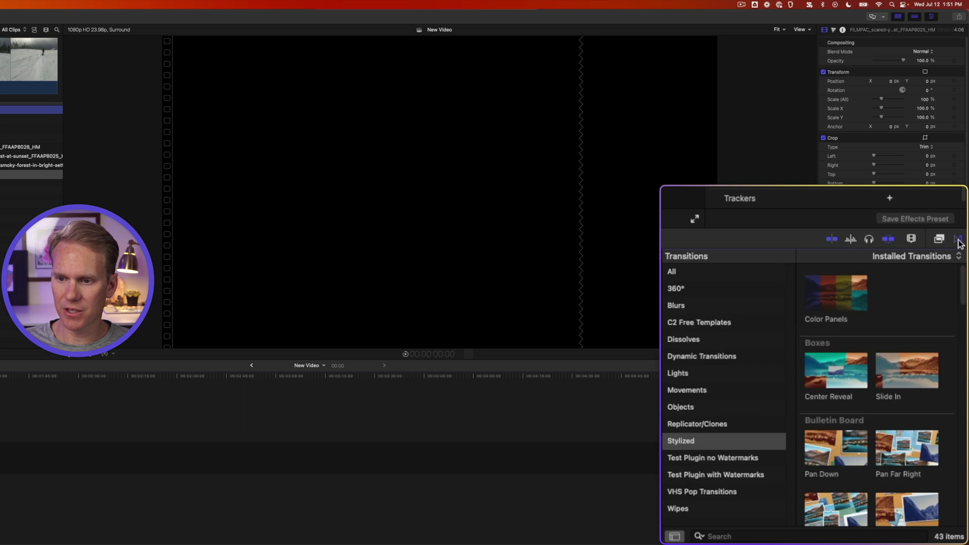
pyautogui.scroll(-1, 926, 370)
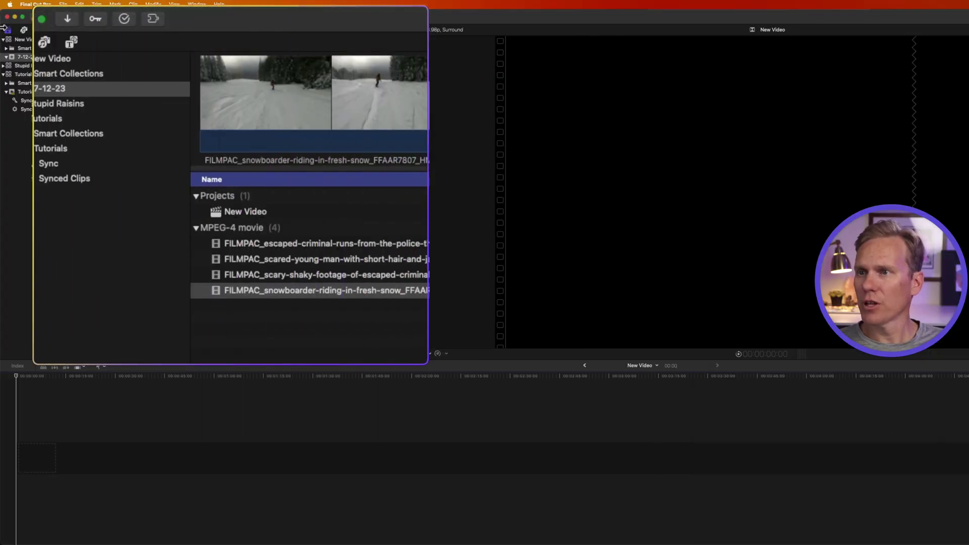
pyautogui.click(70, 42)
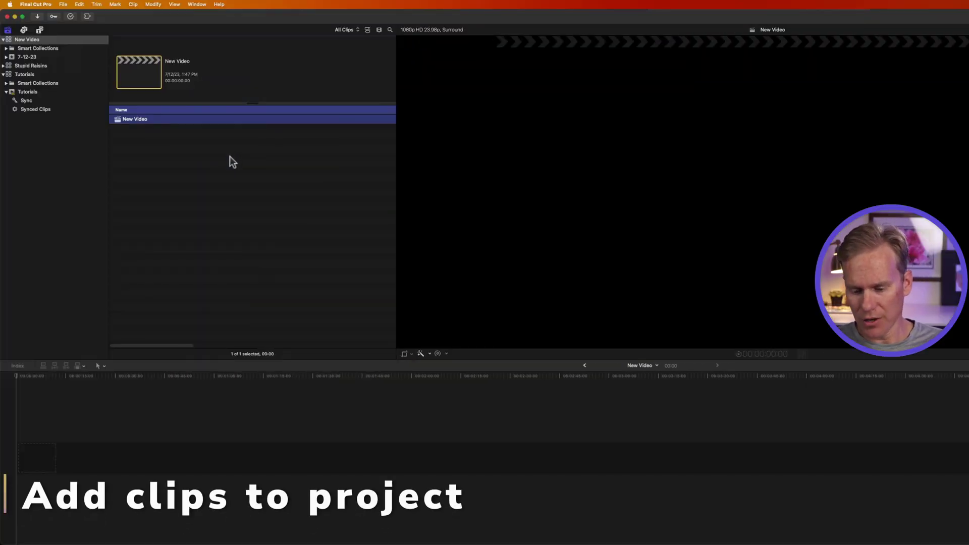
# Import the FILMPAC snowboarder MP4 from Downloads into the 7-12-23 event
pyautogui.press('super+i')
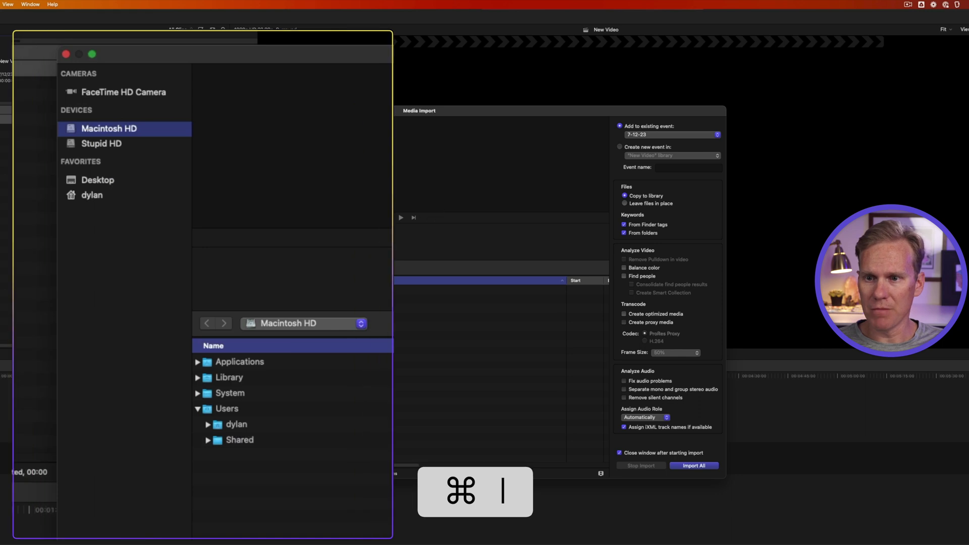
pyautogui.click(110, 190)
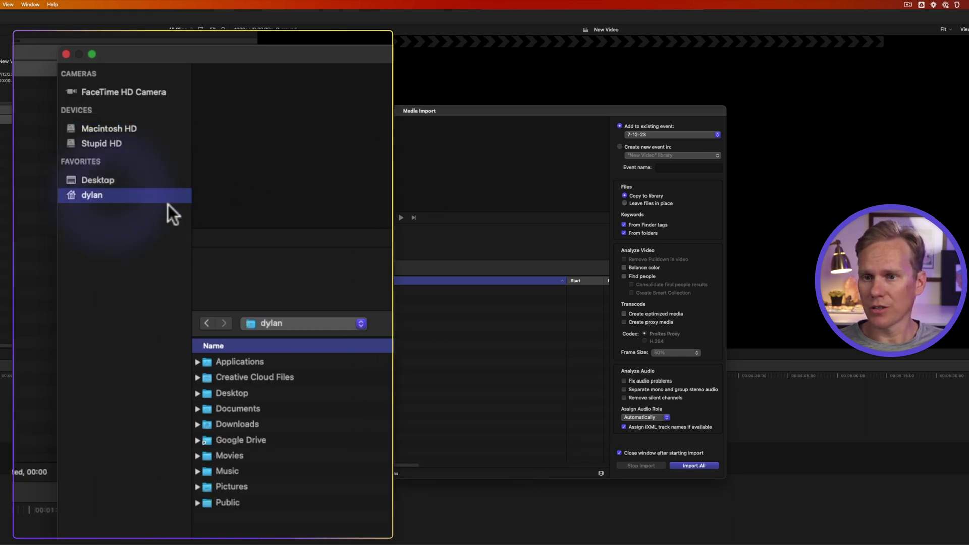
pyautogui.doubleClick(271, 424)
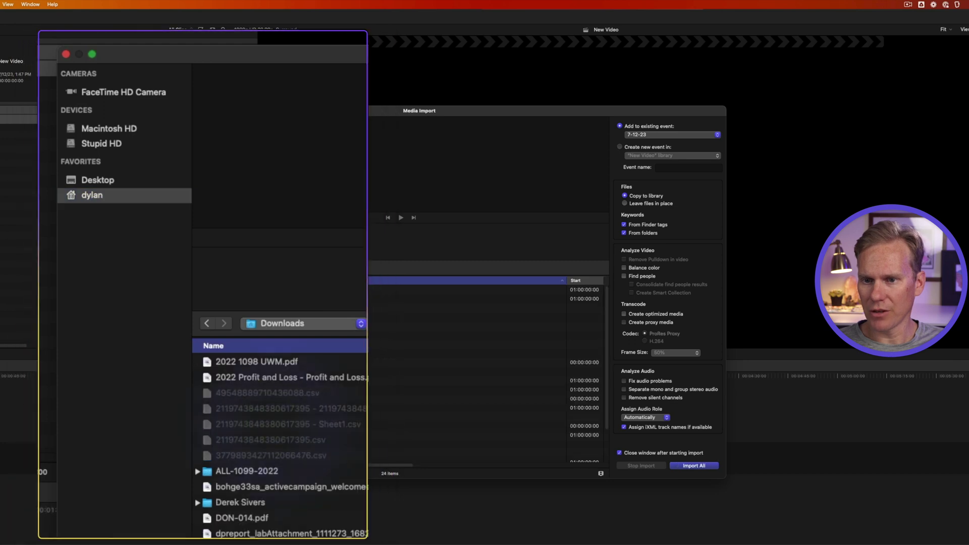
pyautogui.click(343, 400)
pyautogui.click(213, 240)
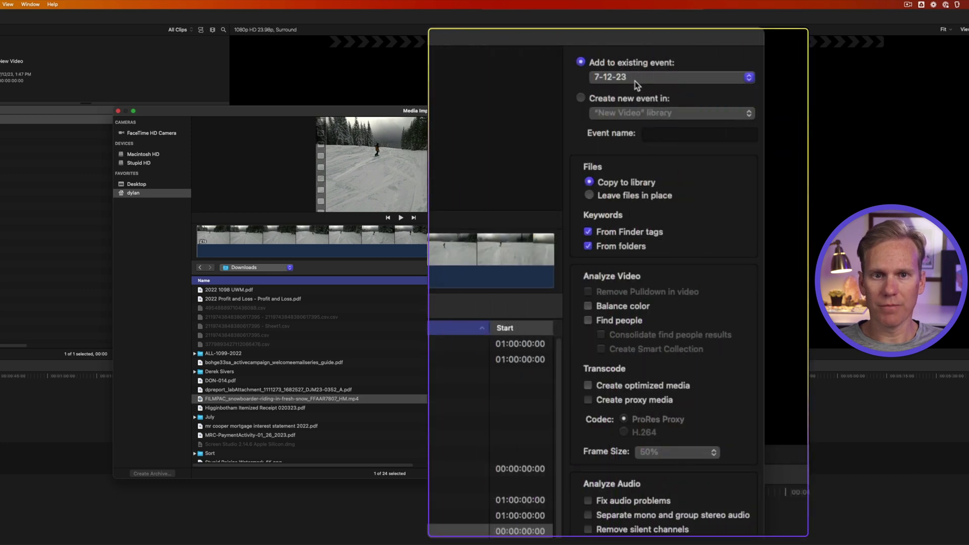
pyautogui.click(634, 78)
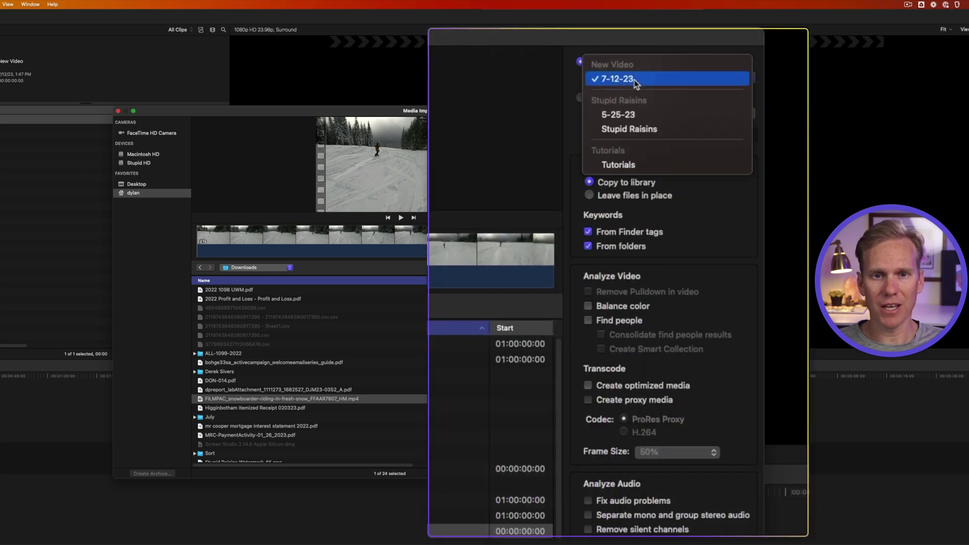
pyautogui.click(635, 80)
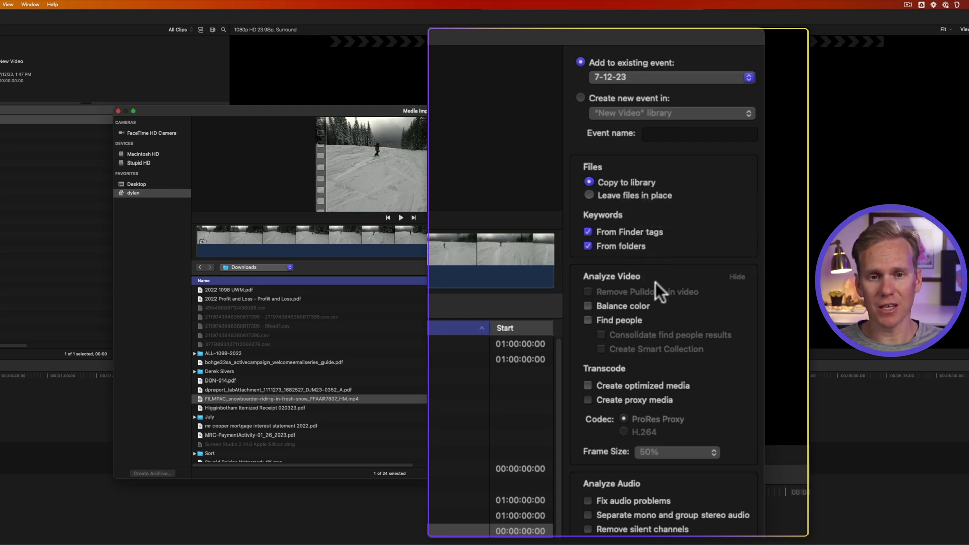
pyautogui.scroll(-5, 656, 385)
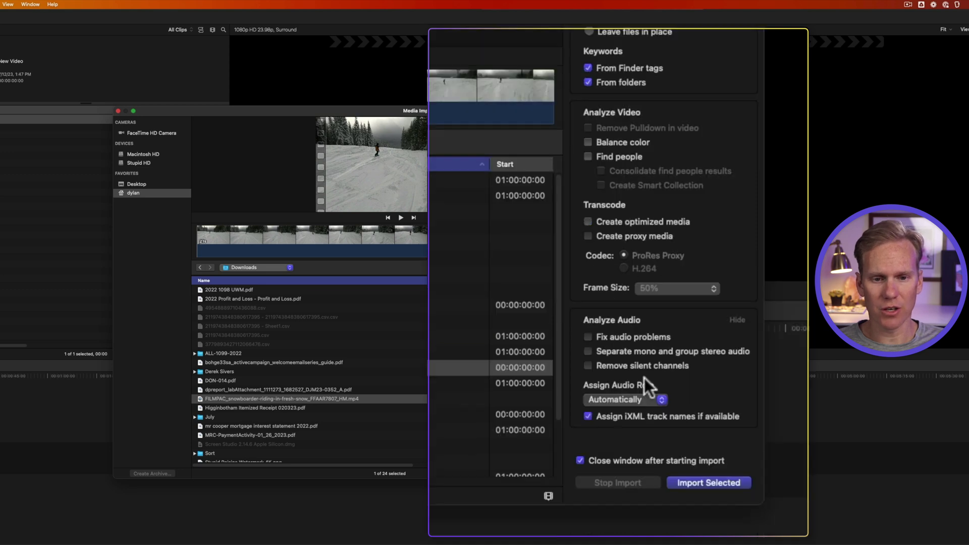
pyautogui.click(709, 483)
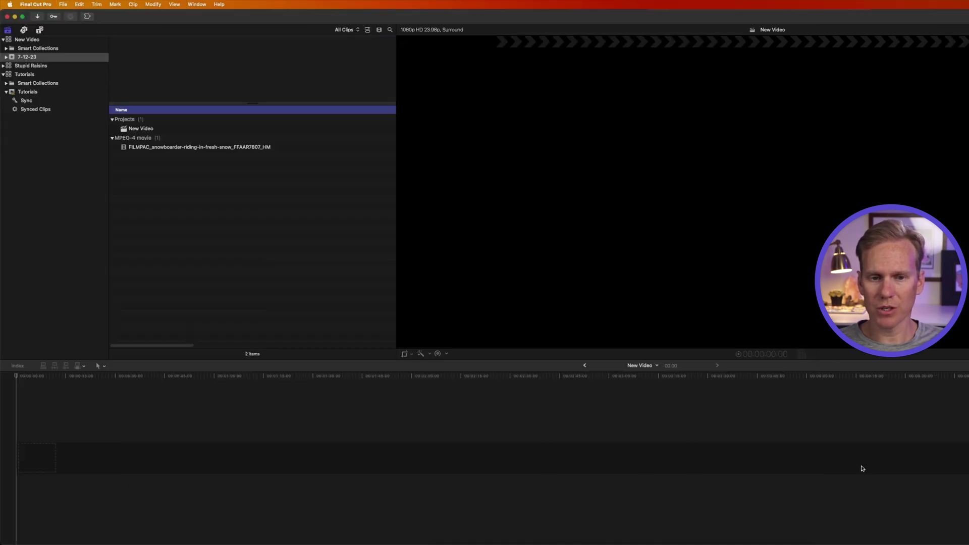
pyautogui.click(278, 148)
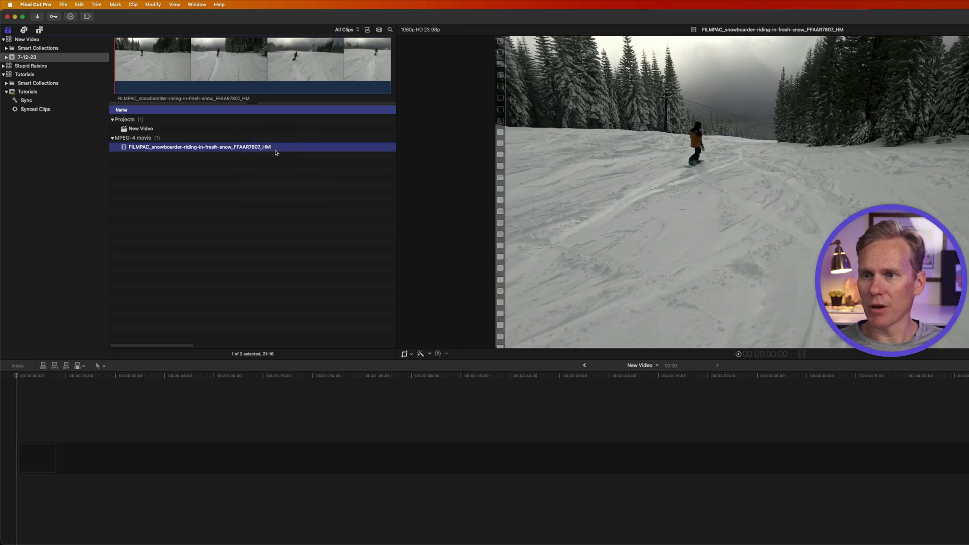
# Put the escaped-criminal clip in the timeline and append the scared-young-man clip after it
pyautogui.click(260, 148)
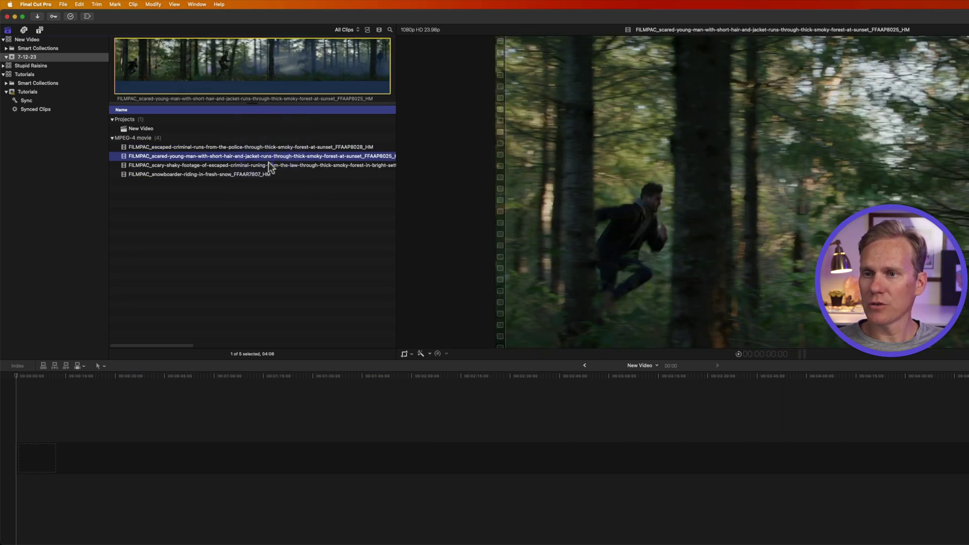
pyautogui.click(268, 162)
pyautogui.click(255, 147)
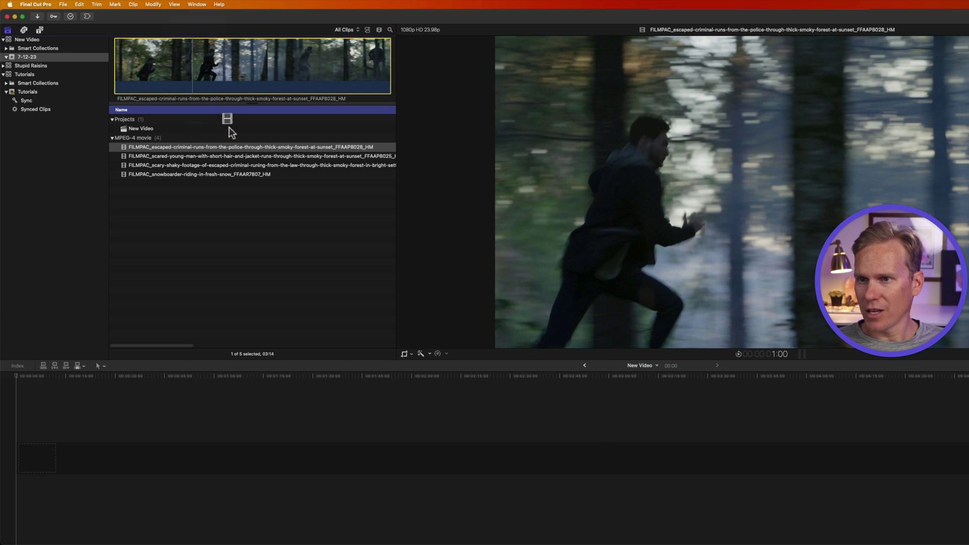
pyautogui.moveTo(274, 317); pyautogui.dragTo(278, 457)
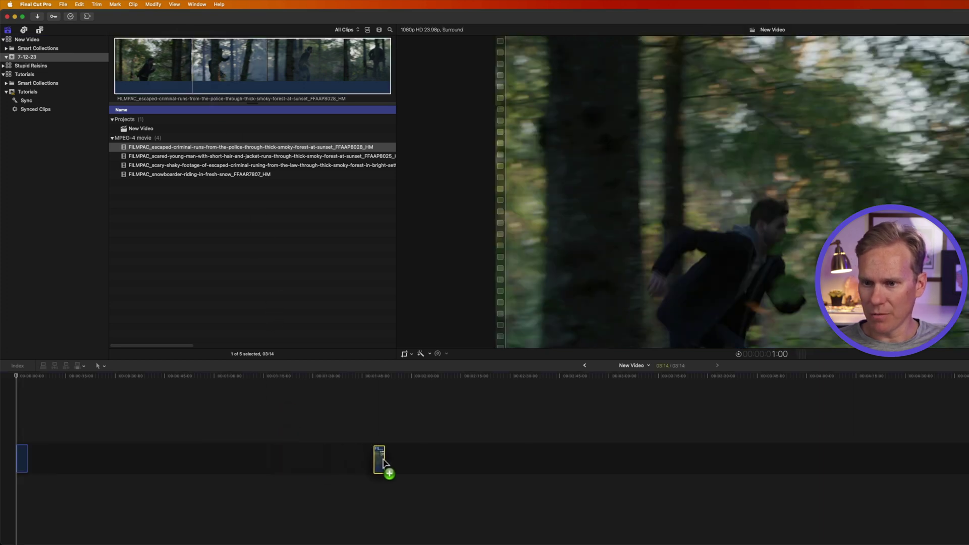
pyautogui.moveTo(383, 461); pyautogui.dragTo(384, 461)
pyautogui.click(216, 156)
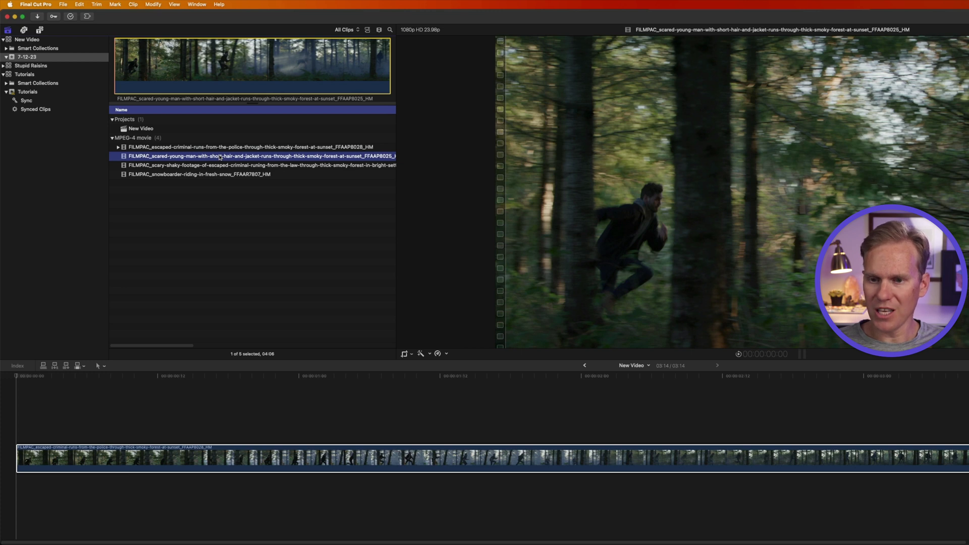
pyautogui.press('e')
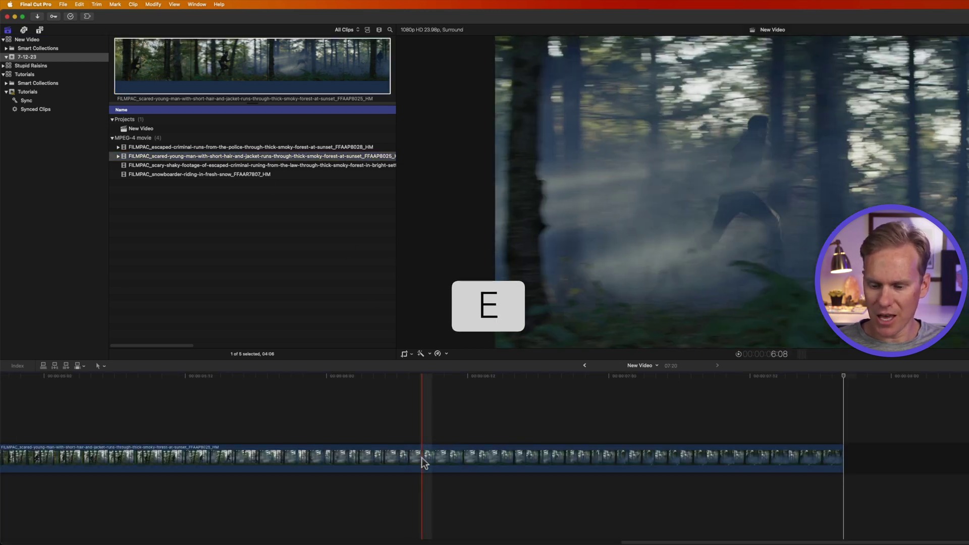
# Connect the scary-shaky forest clip at 4:03 with Q, then undo it
pyautogui.click(642, 419)
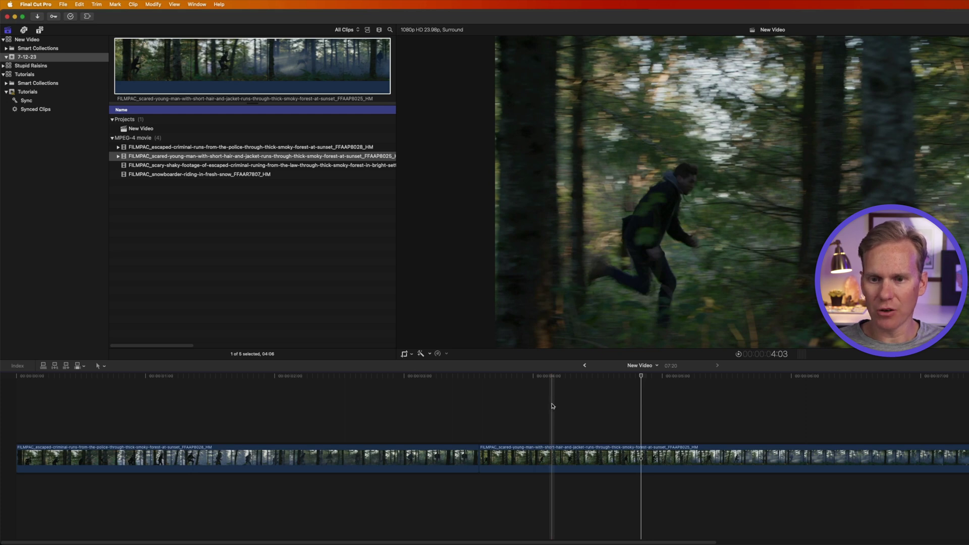
pyautogui.click(255, 166)
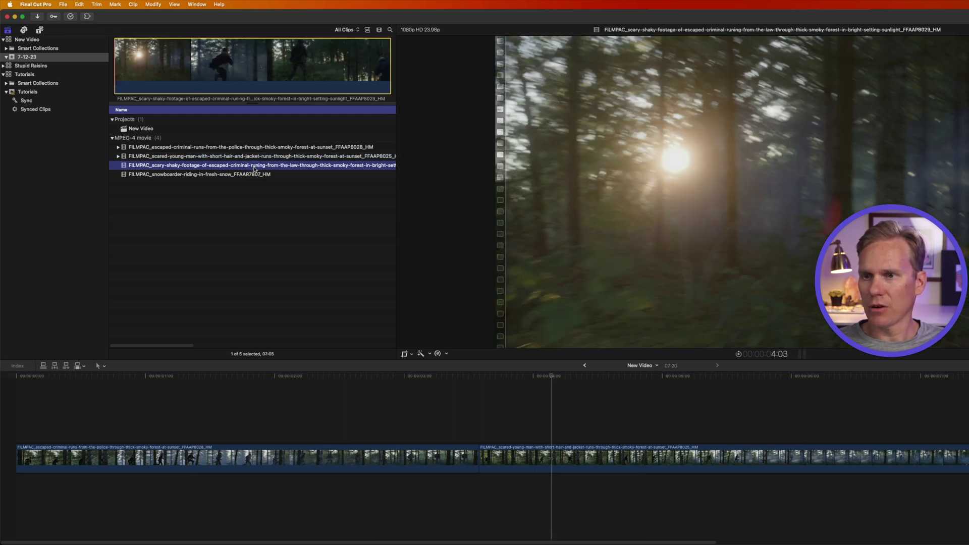
pyautogui.press('q')
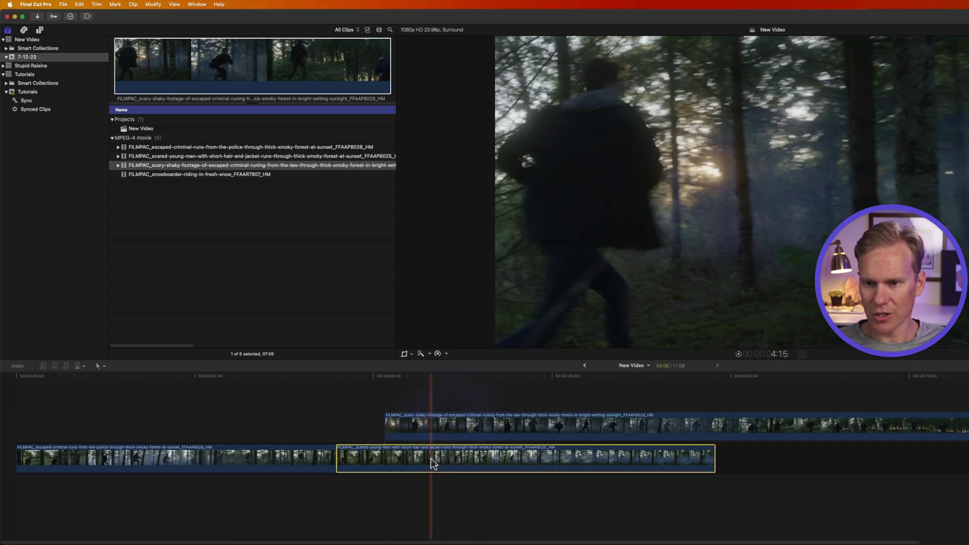
pyautogui.press('super+z')
pyautogui.click(551, 410)
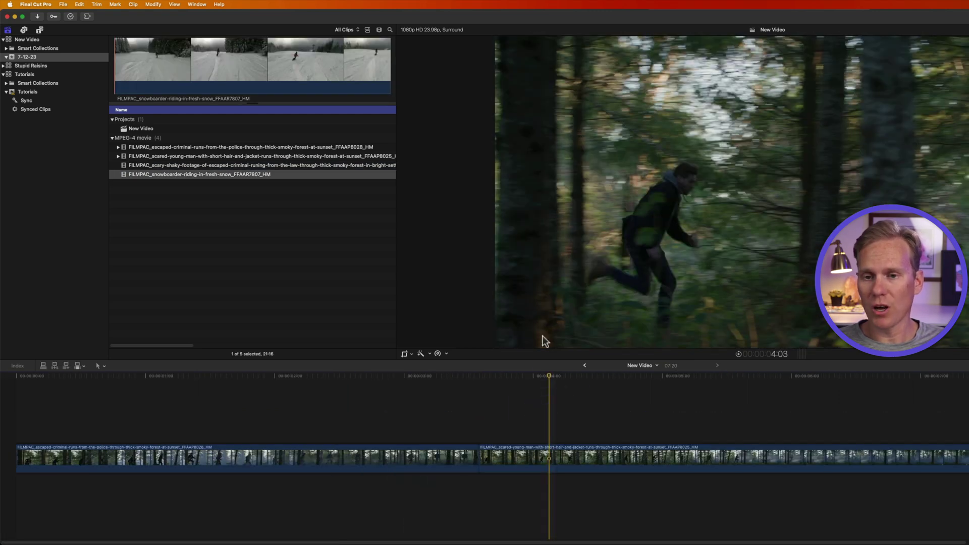
# Insert the snowboarder clip at the playhead with W, then delete it from the timeline
pyautogui.click(287, 175)
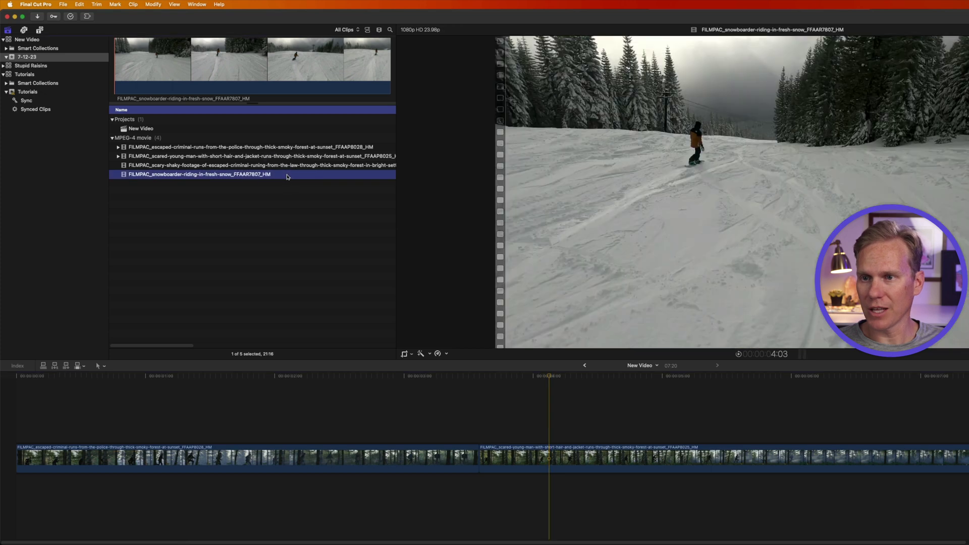
pyautogui.press('w')
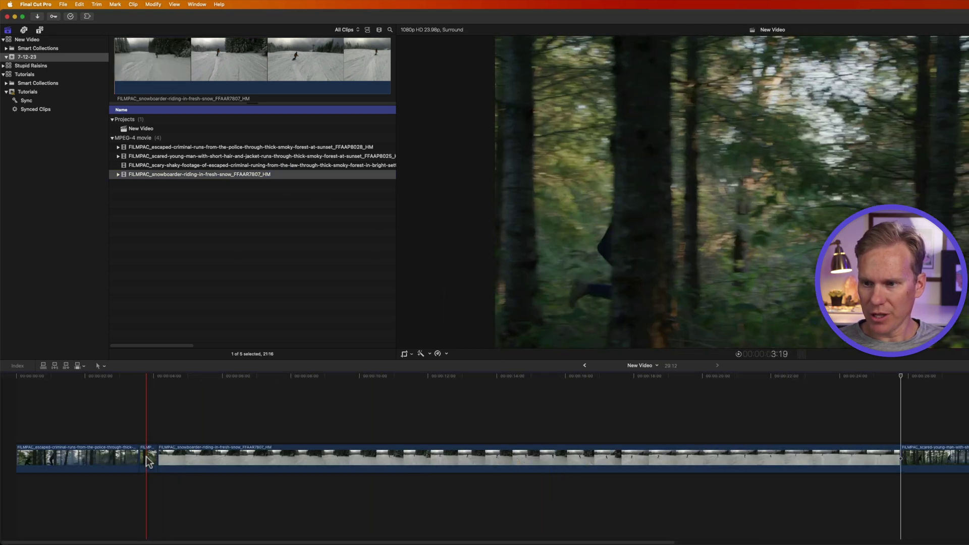
pyautogui.click(134, 454)
pyautogui.click(764, 426)
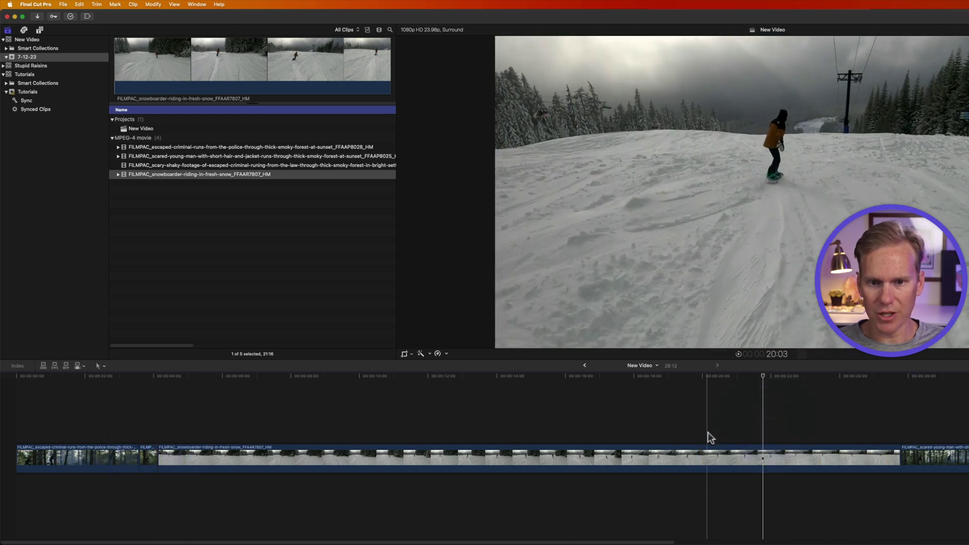
pyautogui.press('c')
pyautogui.press('Delete')
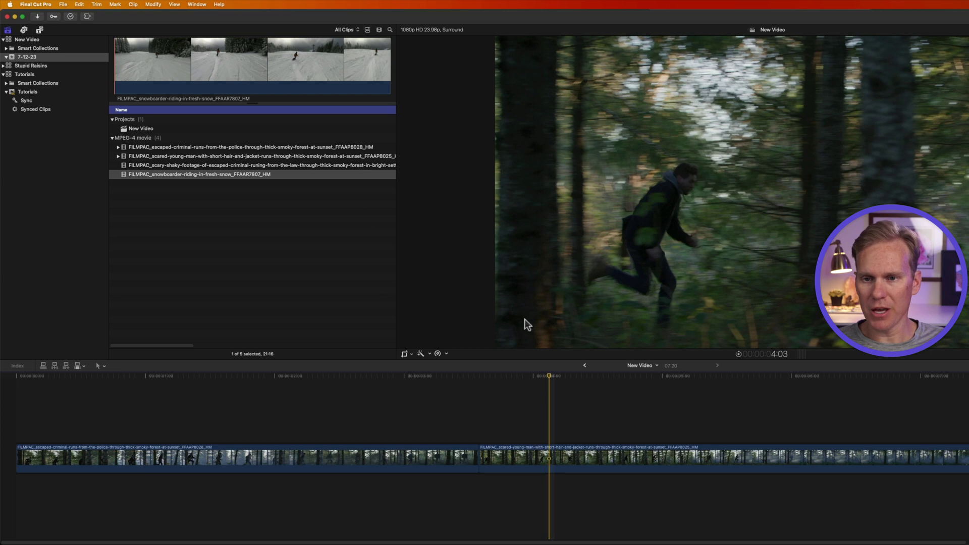
pyautogui.click(239, 175)
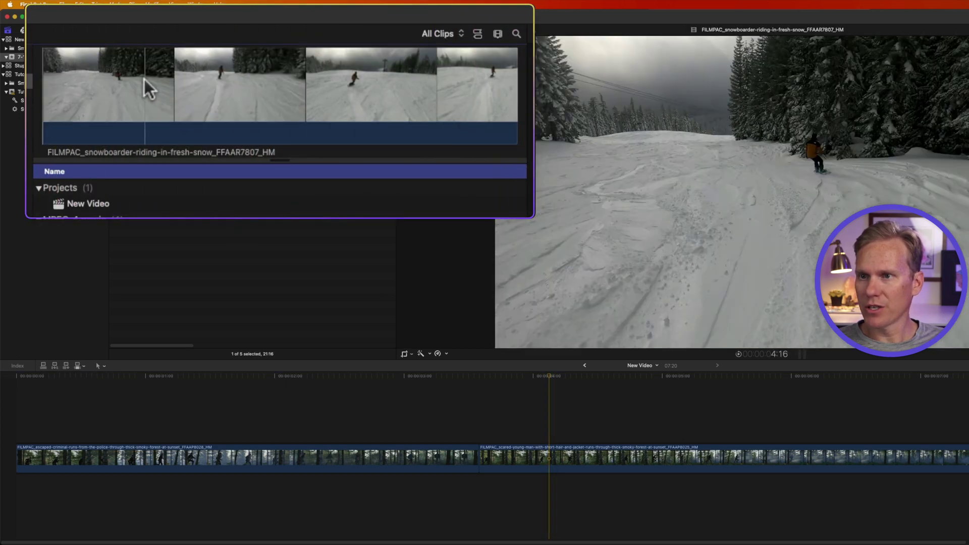
pyautogui.moveTo(156, 83); pyautogui.dragTo(187, 86)
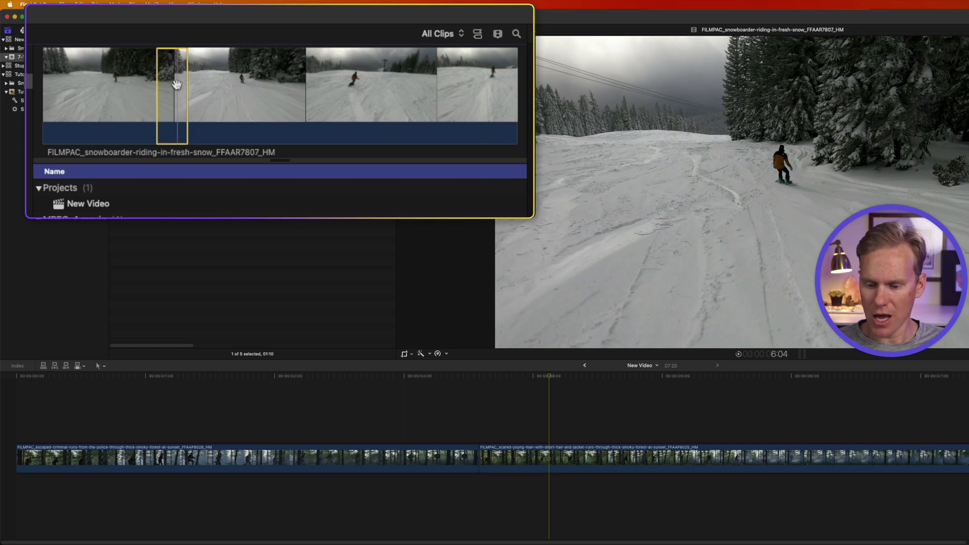
pyautogui.press('d')
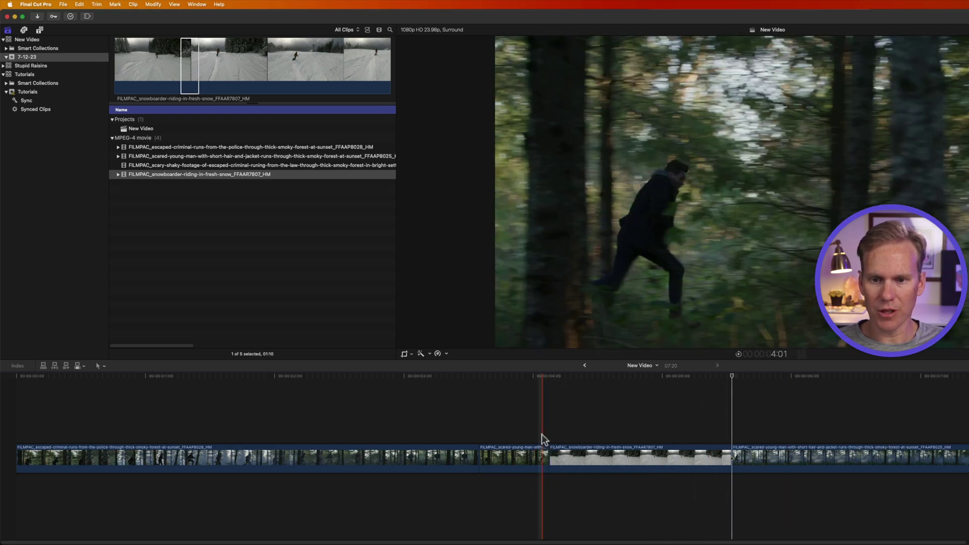
pyautogui.press('super+z')
pyautogui.click(96, 376)
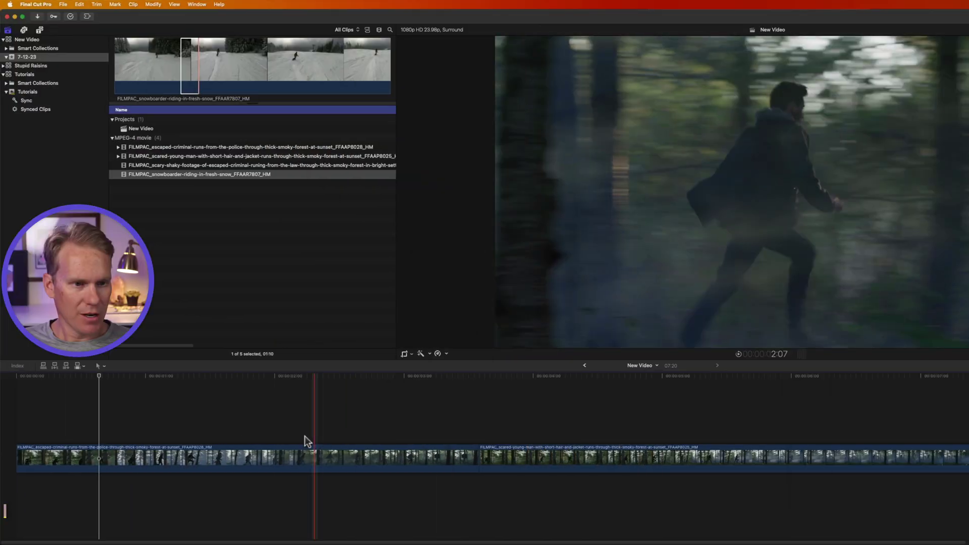
# Move the scary-shaky forest clip to the start and trim it to about three seconds
pyautogui.press('space')
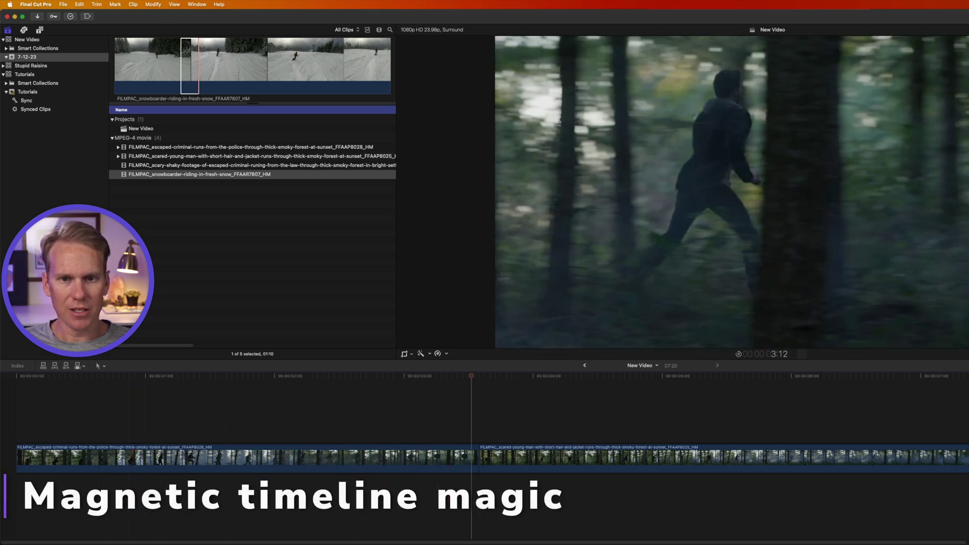
pyautogui.moveTo(201, 406); pyautogui.dragTo(662, 435)
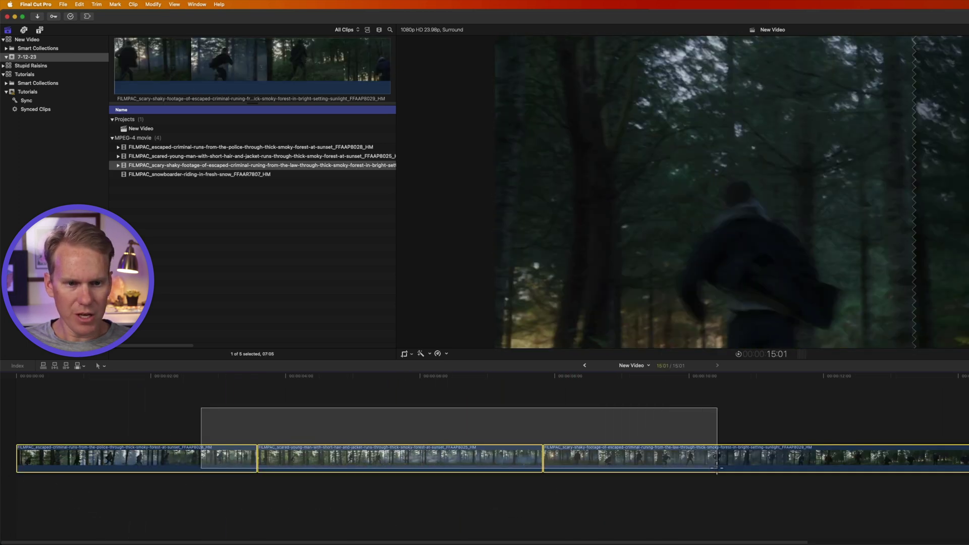
pyautogui.click(663, 435)
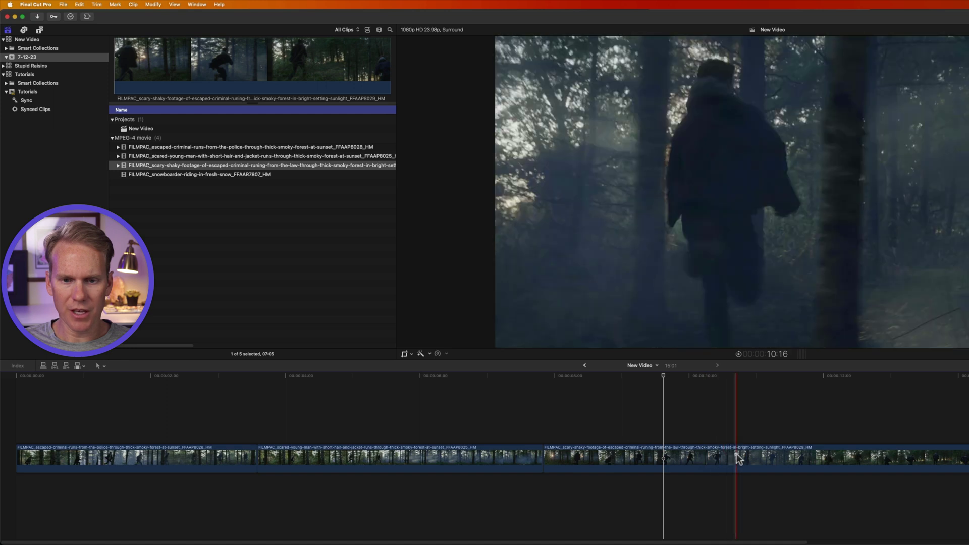
pyautogui.click(765, 459)
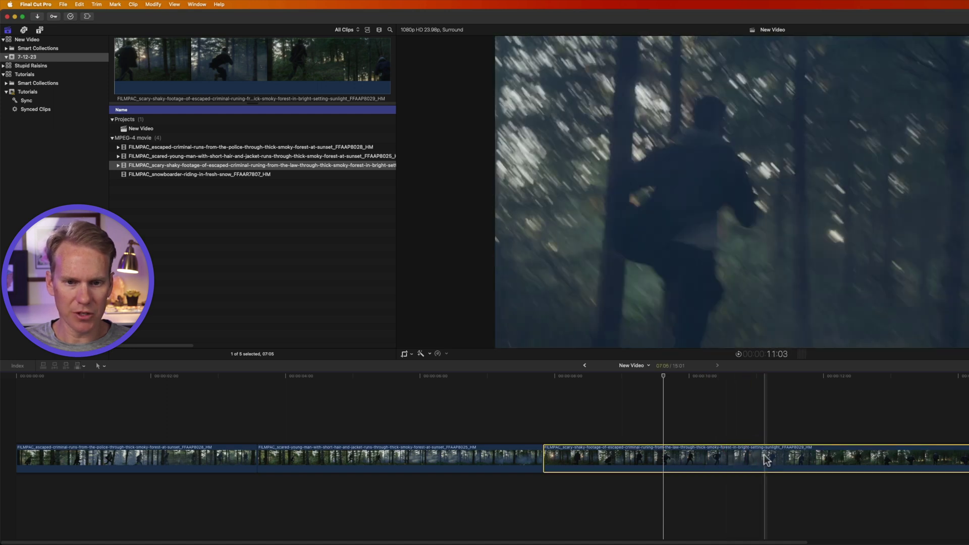
pyautogui.moveTo(765, 458); pyautogui.dragTo(235, 456)
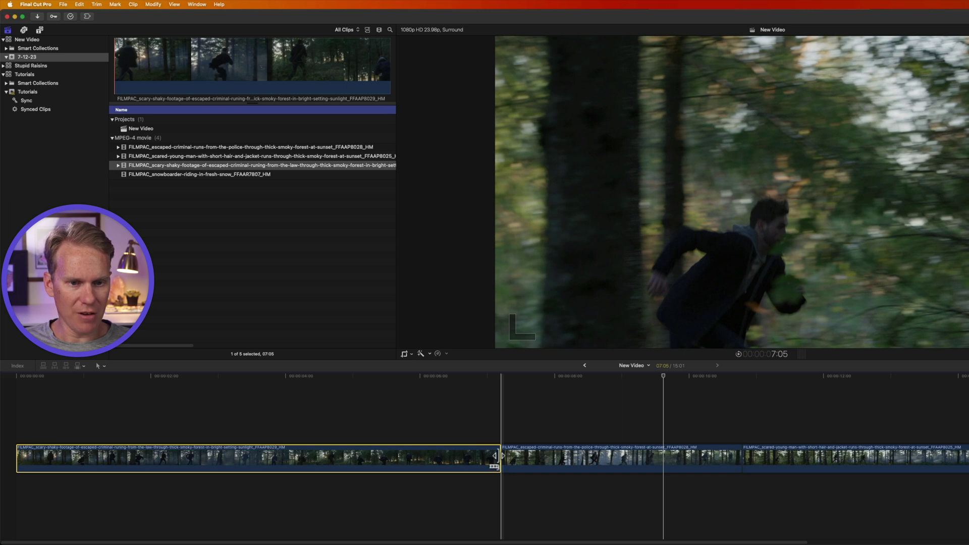
pyautogui.moveTo(498, 457); pyautogui.dragTo(134, 457)
# Lift the escaped-criminal clip above the storyline and shorten the scared-young-man clip's end
pyautogui.click(275, 462)
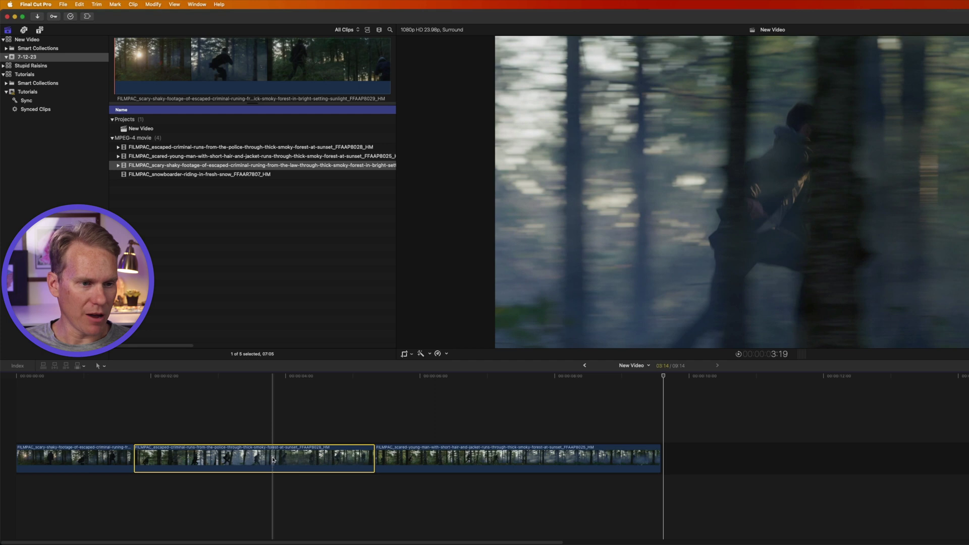
pyautogui.moveTo(274, 464); pyautogui.dragTo(347, 432)
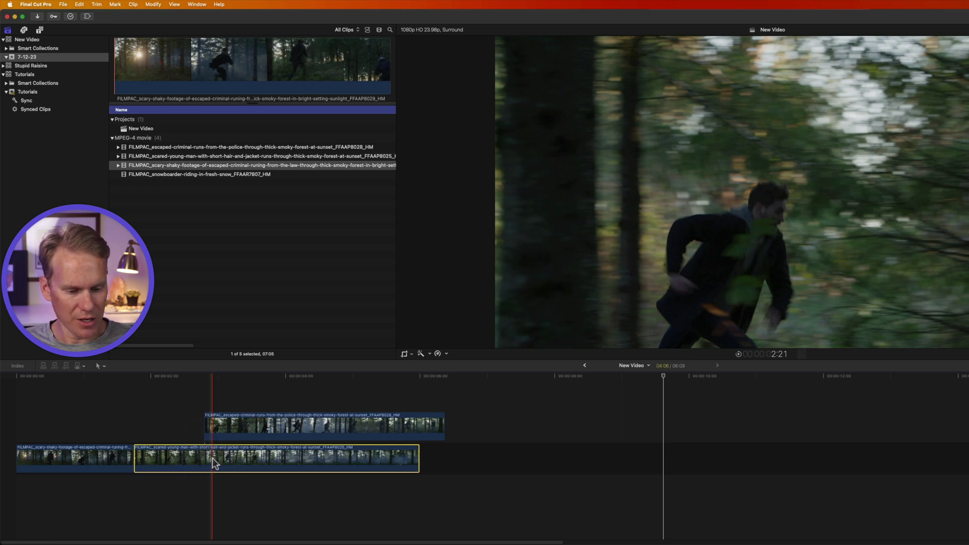
pyautogui.press('super+equal')
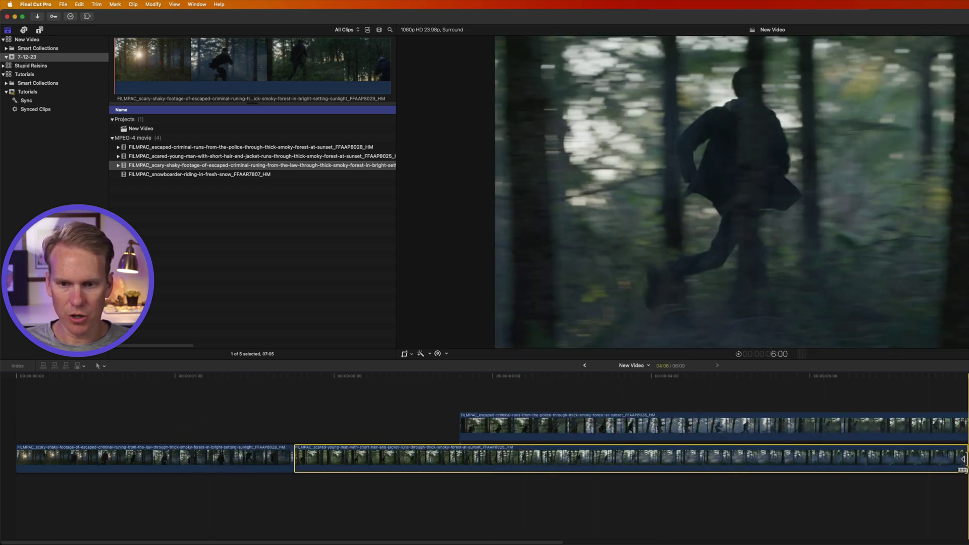
pyautogui.moveTo(963, 460); pyautogui.dragTo(577, 460)
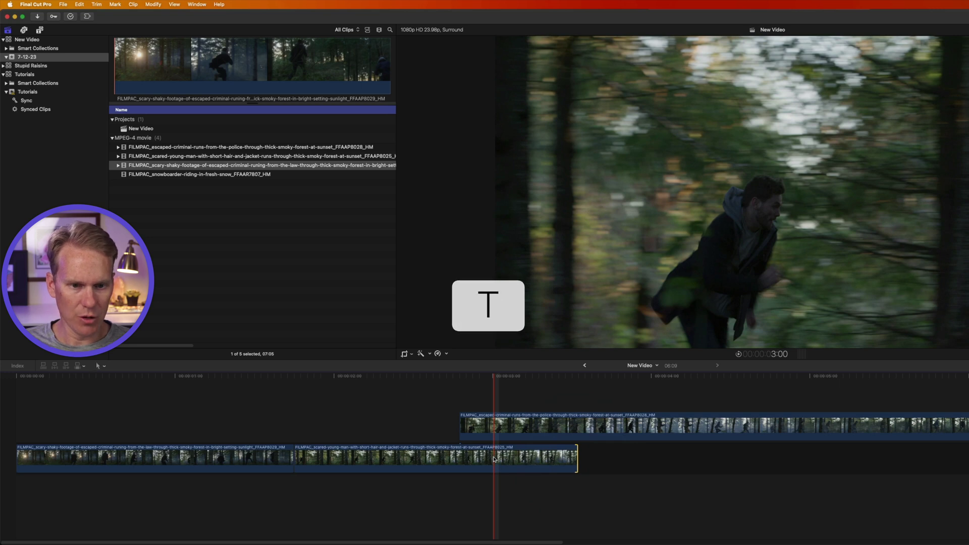
# Slip the scared-young-man footage earlier with the Trim tool, then place the escaped-criminal clip last
pyautogui.press('t')
pyautogui.moveTo(482, 457); pyautogui.dragTo(361, 458)
pyautogui.press('a')
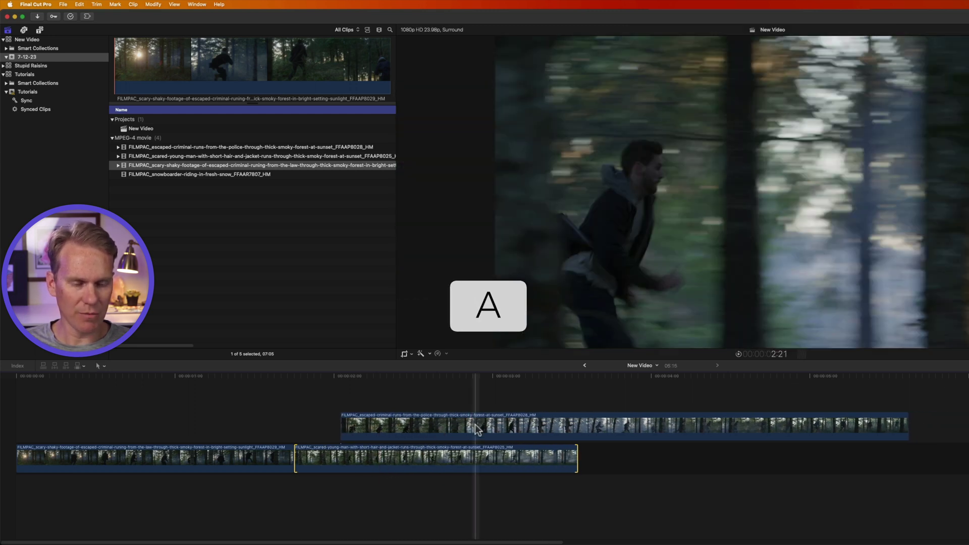
pyautogui.moveTo(475, 428); pyautogui.dragTo(703, 457)
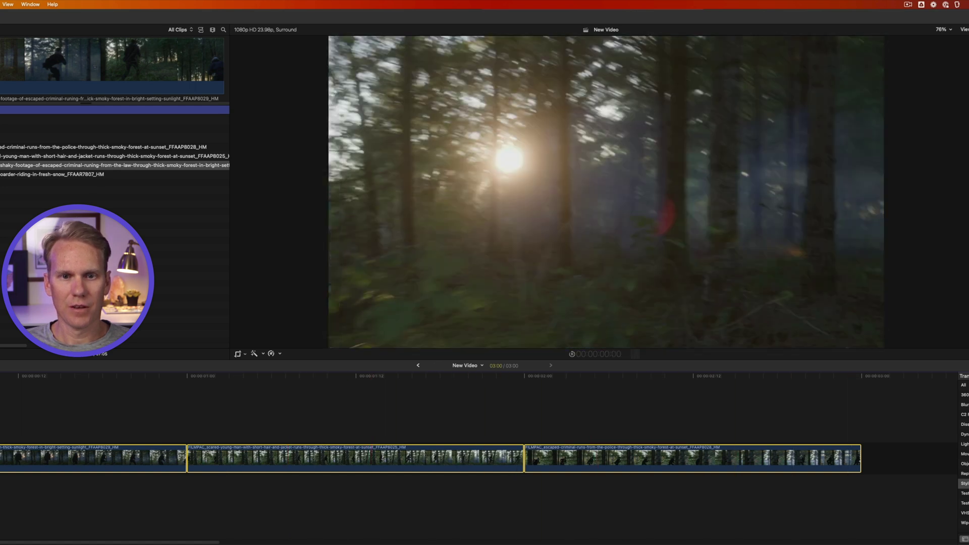
pyautogui.click(522, 417)
pyautogui.press('Home')
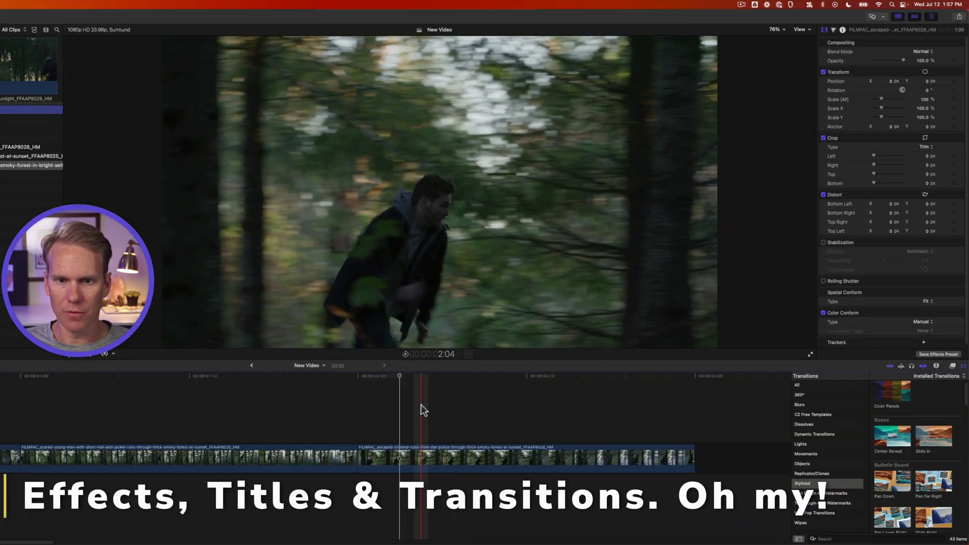
# Apply the Stylize Letterbox effect to the escaped-criminal clip
pyautogui.click(953, 368)
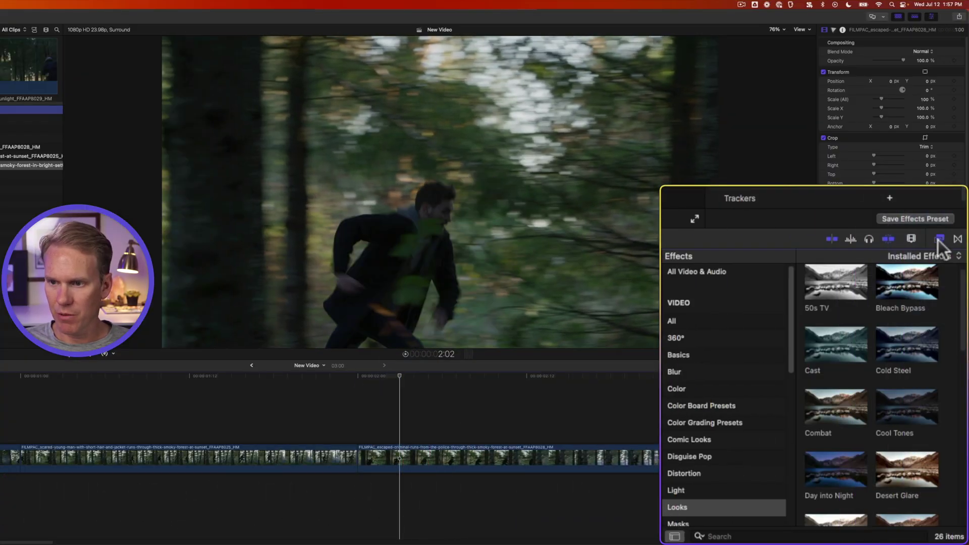
pyautogui.click(953, 368)
pyautogui.press('super+5')
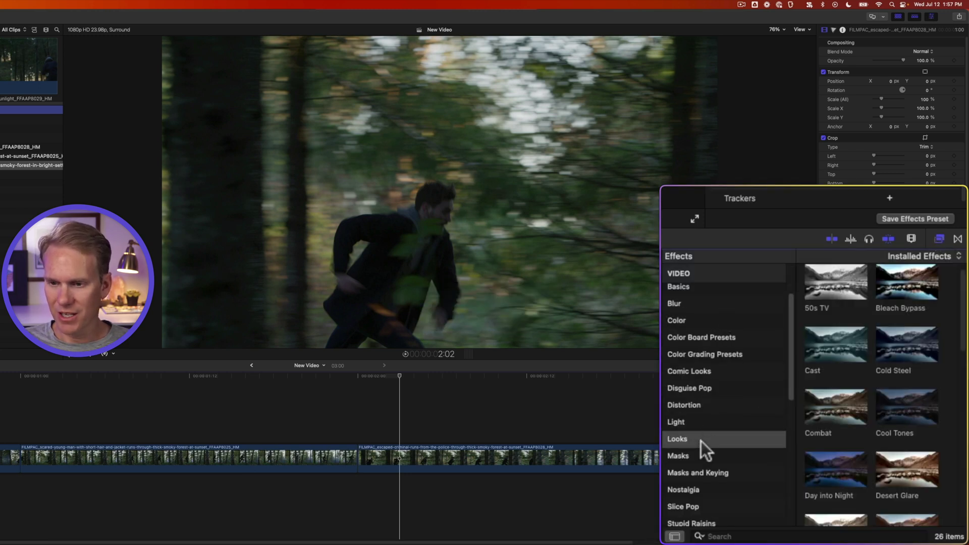
pyautogui.scroll(-5, 720, 393)
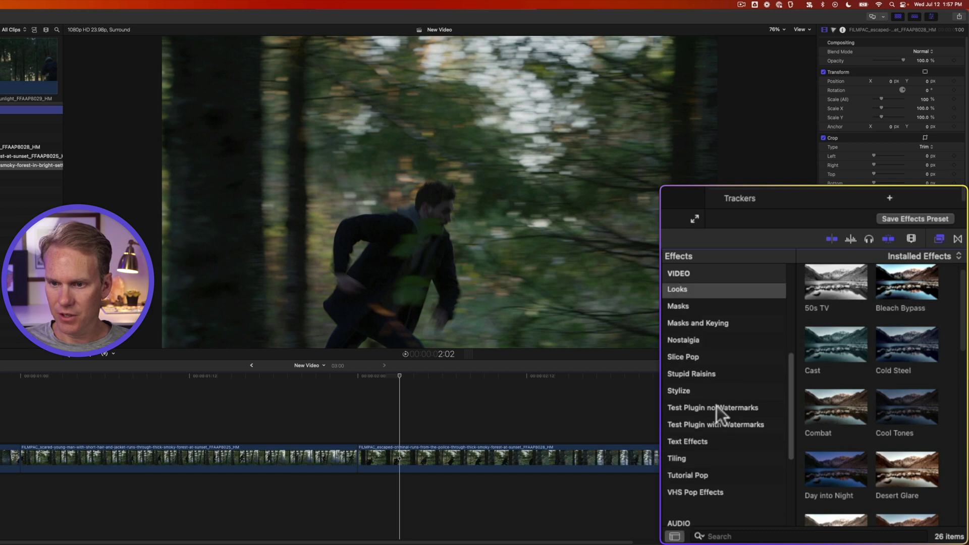
pyautogui.click(710, 392)
pyautogui.scroll(-5, 898, 368)
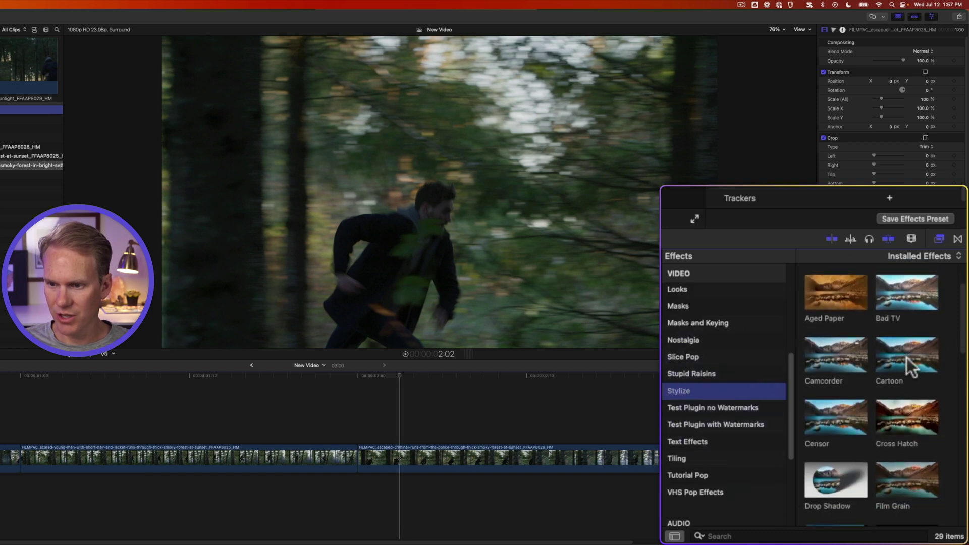
pyautogui.scroll(-5, 908, 359)
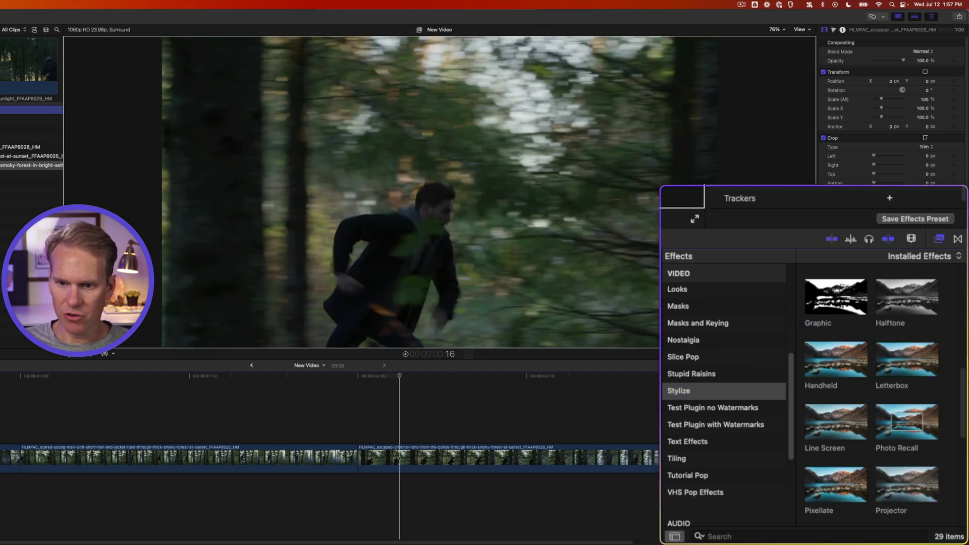
pyautogui.moveTo(919, 353); pyautogui.dragTo(507, 460)
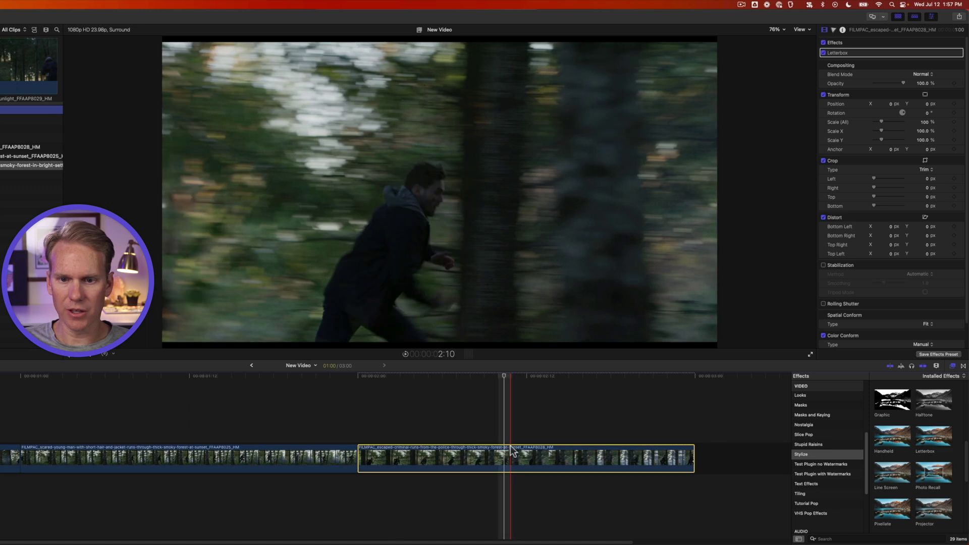
# Set the Letterbox aspect ratio to 2.35:1 in the Inspector, then show the Dissolve transitions
pyautogui.click(931, 17)
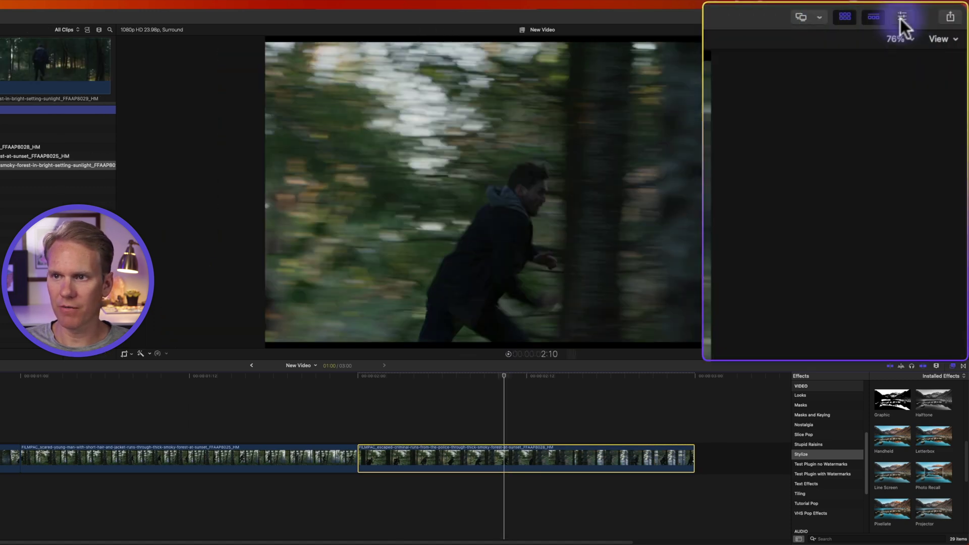
pyautogui.click(903, 17)
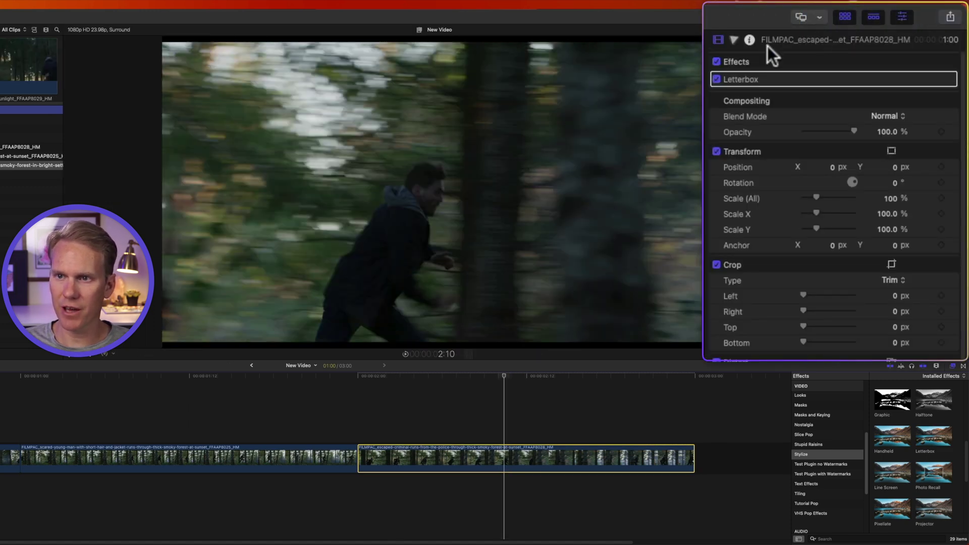
pyautogui.click(717, 41)
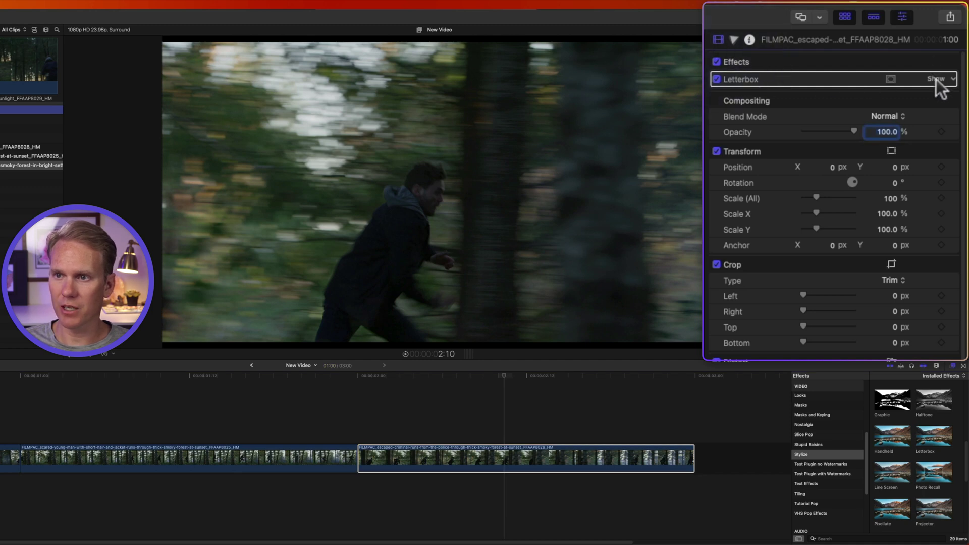
pyautogui.click(936, 79)
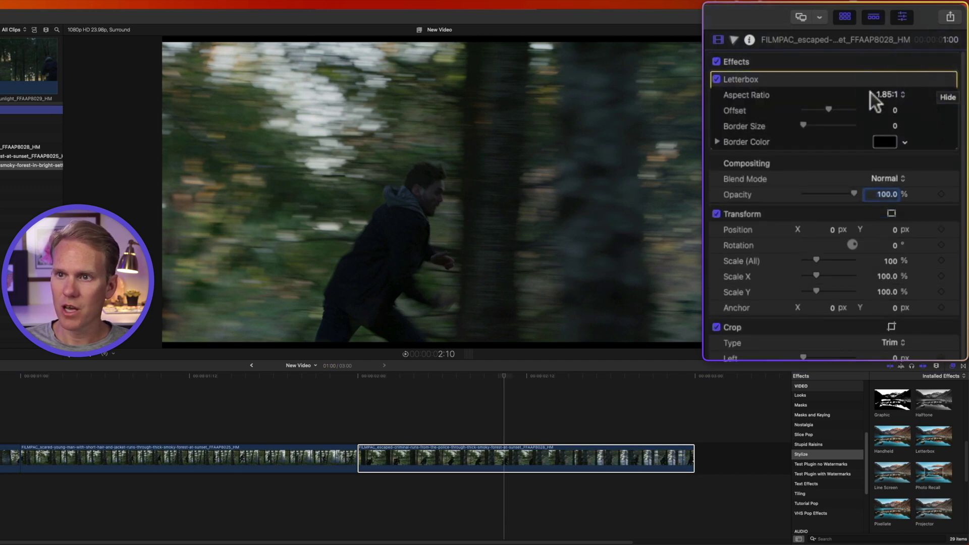
pyautogui.click(888, 95)
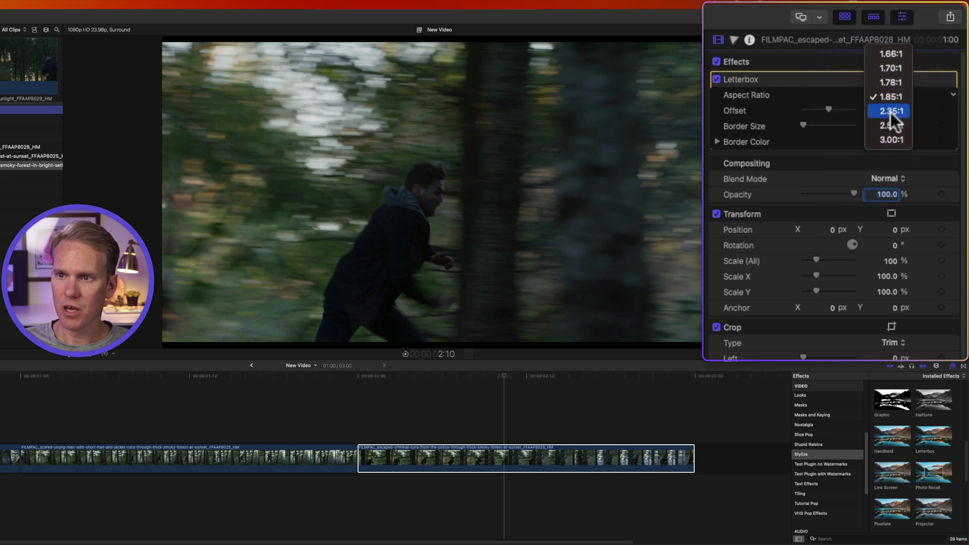
pyautogui.click(891, 111)
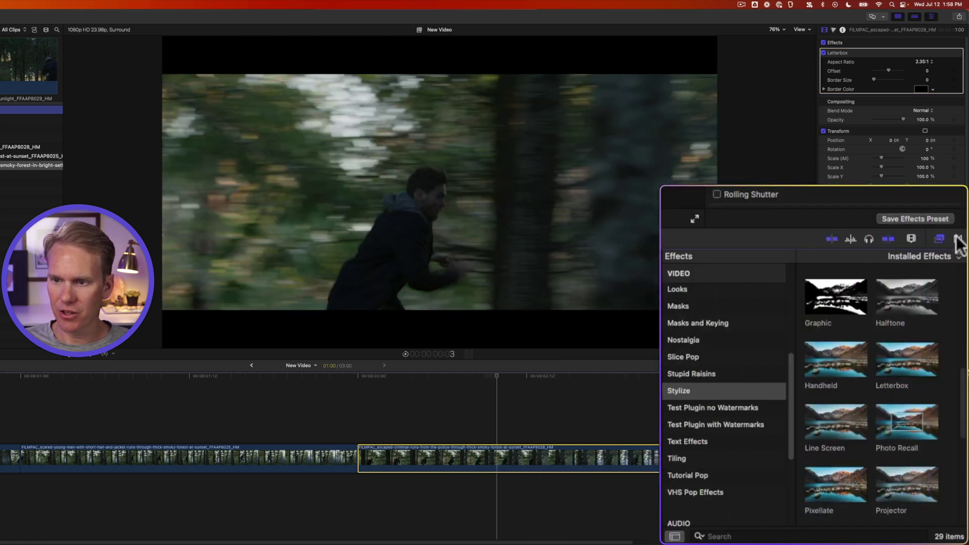
pyautogui.click(958, 239)
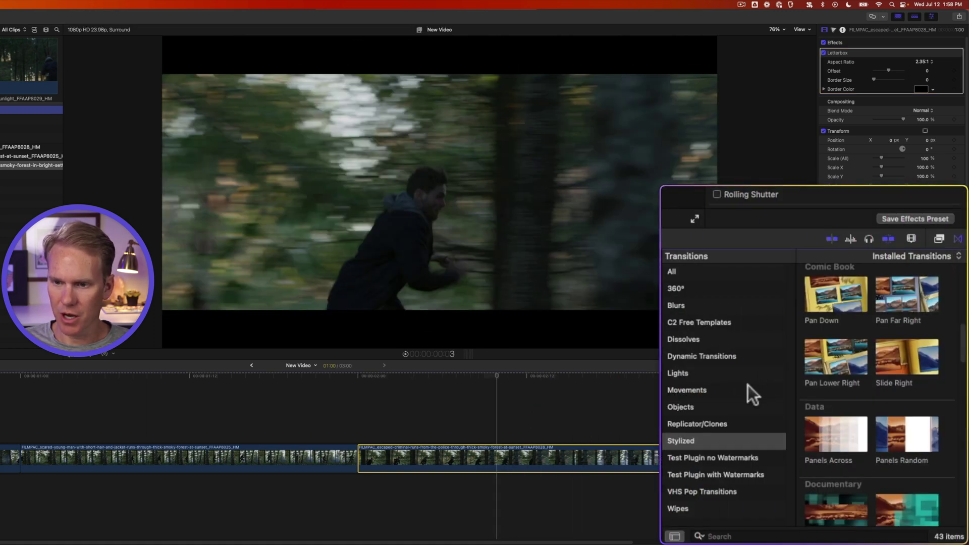
pyautogui.click(705, 339)
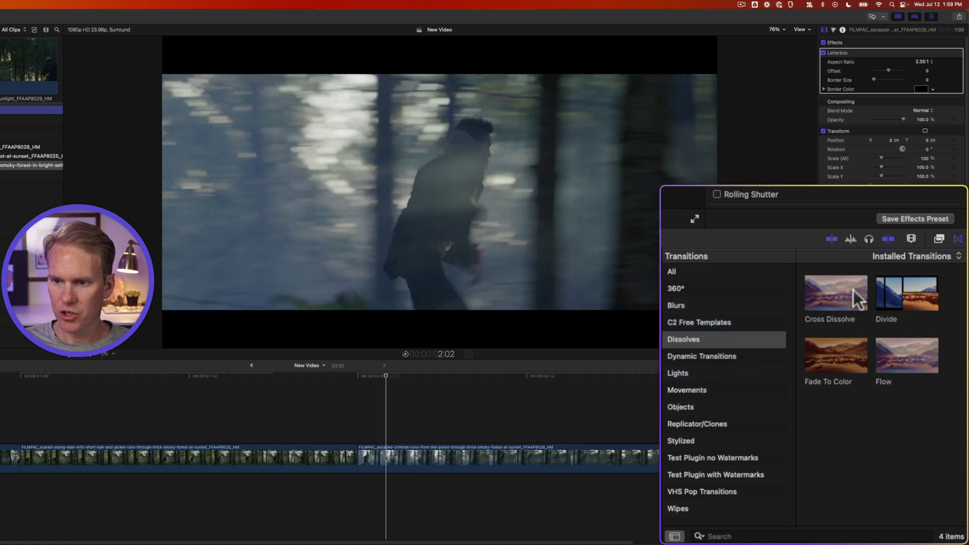
# Add a Cross Dissolve between the scared-young-man and escaped-criminal clips, shorten it, and preview
pyautogui.moveTo(854, 293); pyautogui.dragTo(202, 459)
pyautogui.press('space')
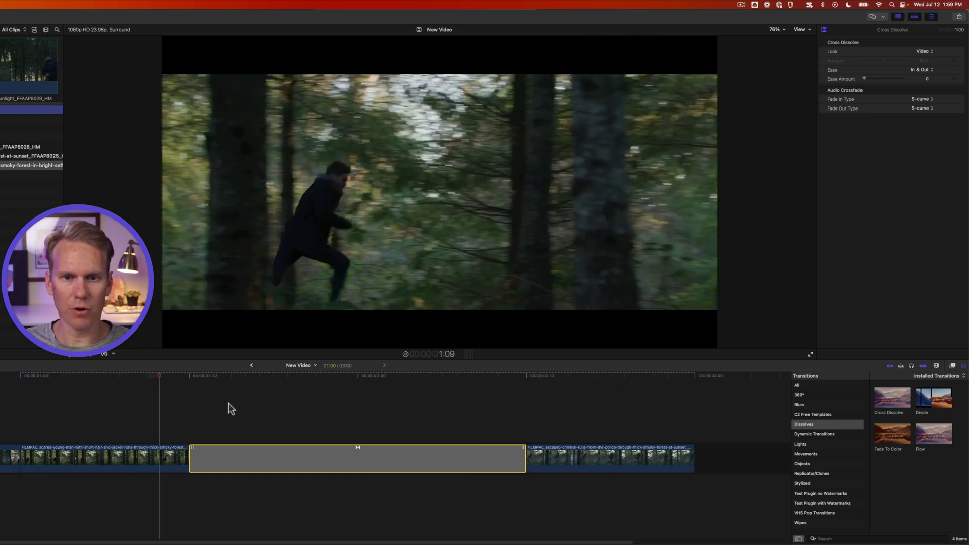
pyautogui.press('space')
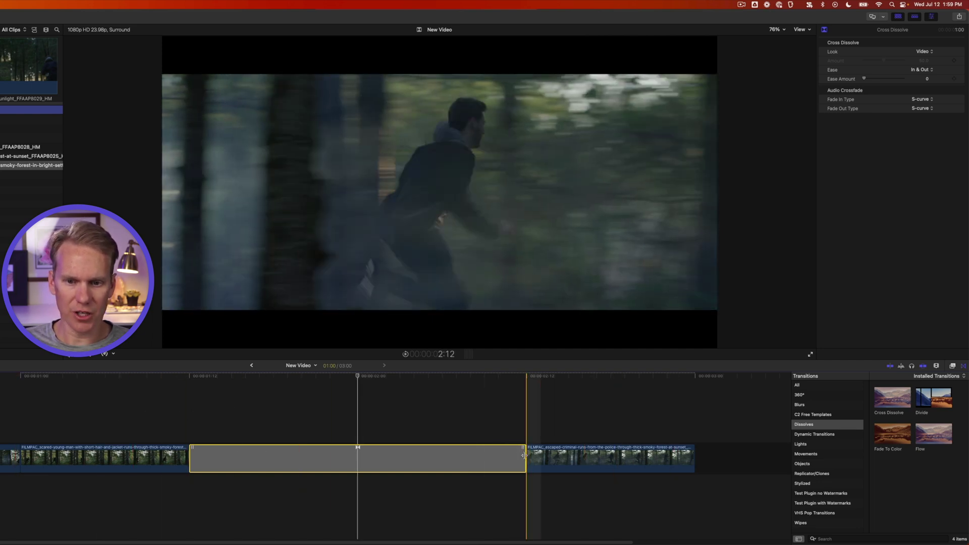
pyautogui.moveTo(467, 456); pyautogui.dragTo(427, 457)
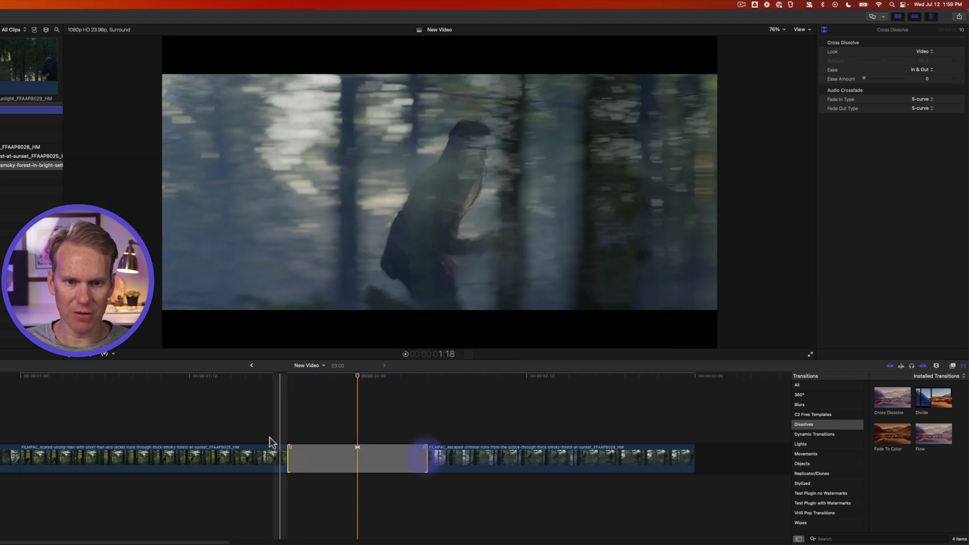
pyautogui.press('space')
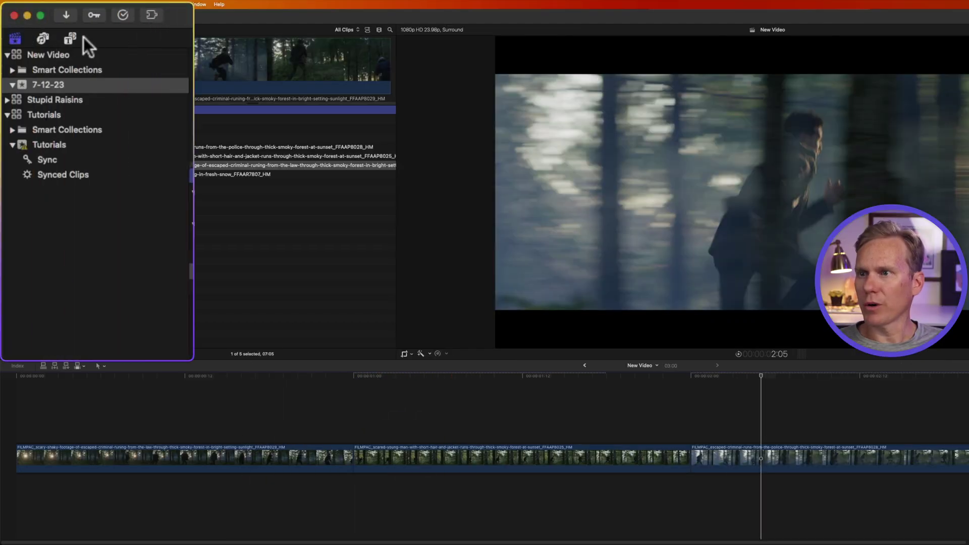
# Connect a Build In/Out Tracking title above the clips and trim its end near 2:12
pyautogui.click(70, 39)
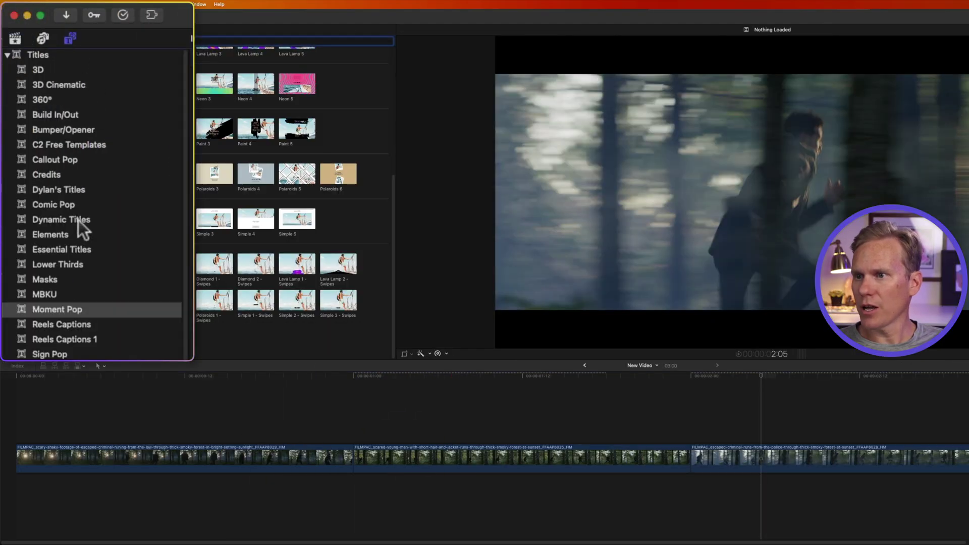
pyautogui.click(86, 115)
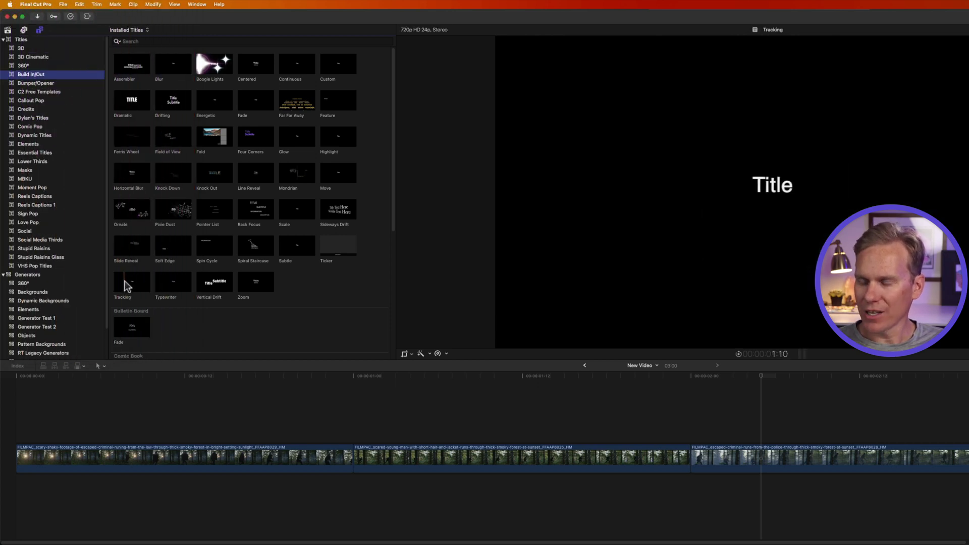
pyautogui.moveTo(145, 288); pyautogui.dragTo(177, 434)
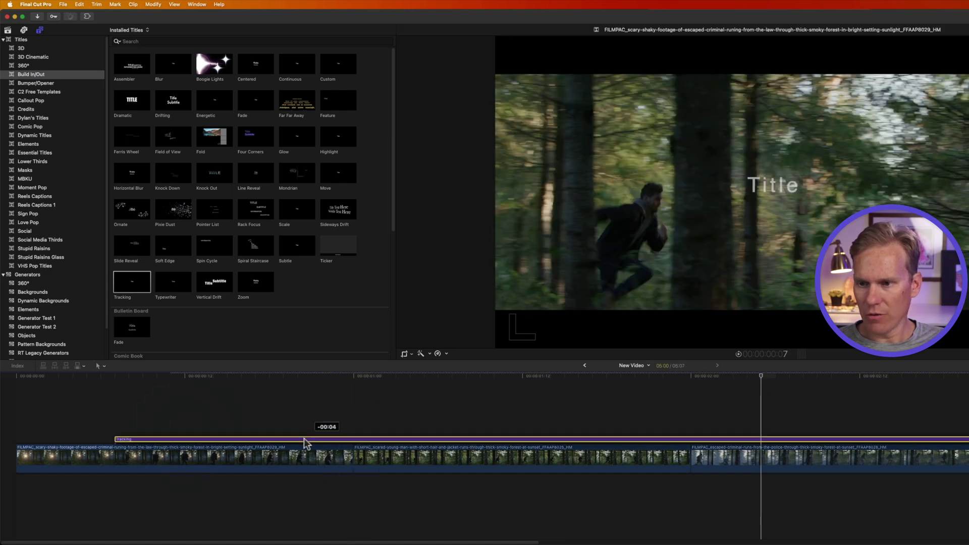
pyautogui.moveTo(363, 435); pyautogui.dragTo(394, 439)
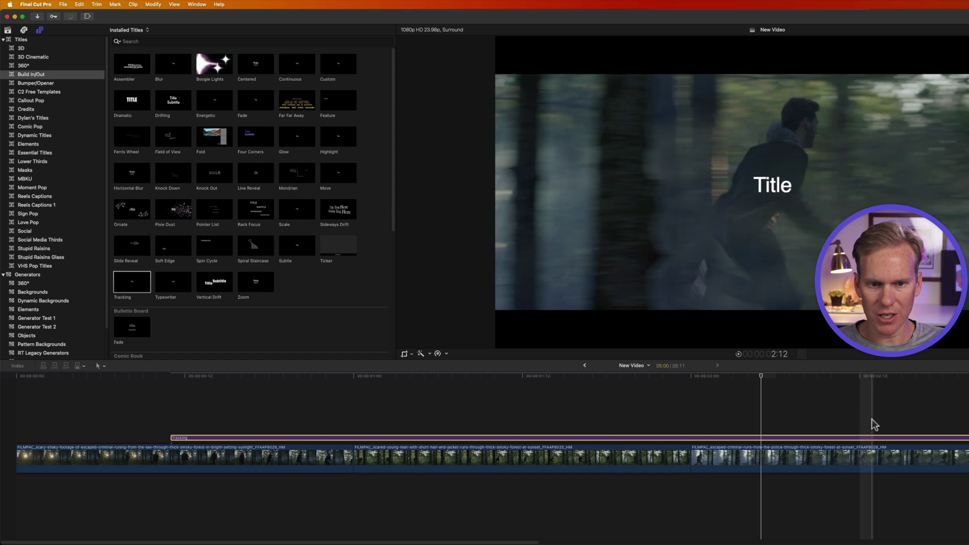
pyautogui.hotkey('alt', ']')
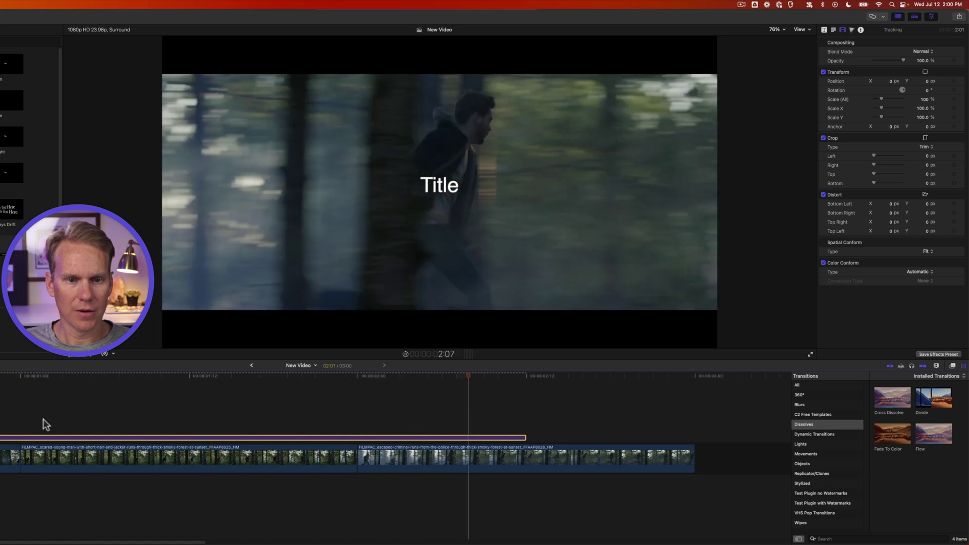
# Change the title text to Fast Run in Graphik Compact Bold at size 248
pyautogui.doubleClick(447, 187)
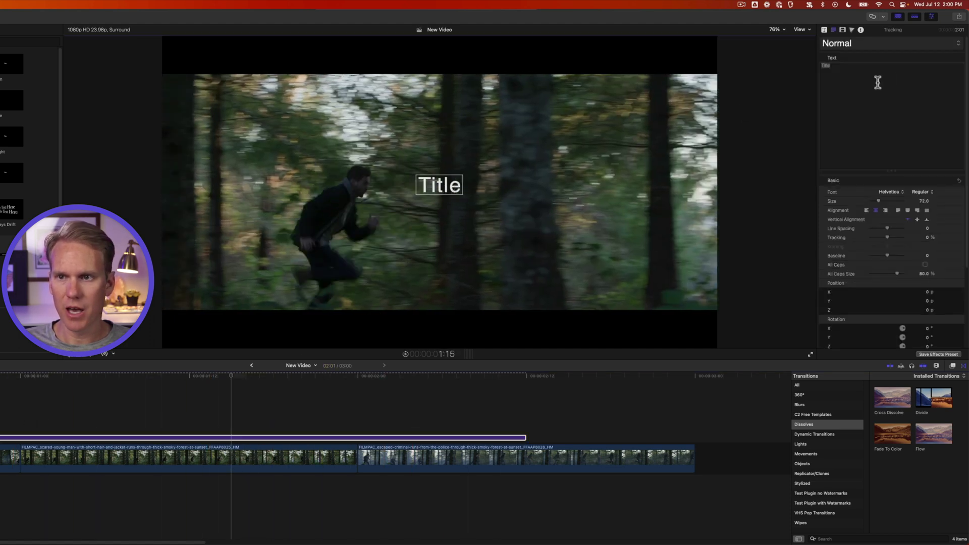
pyautogui.doubleClick(752, 106)
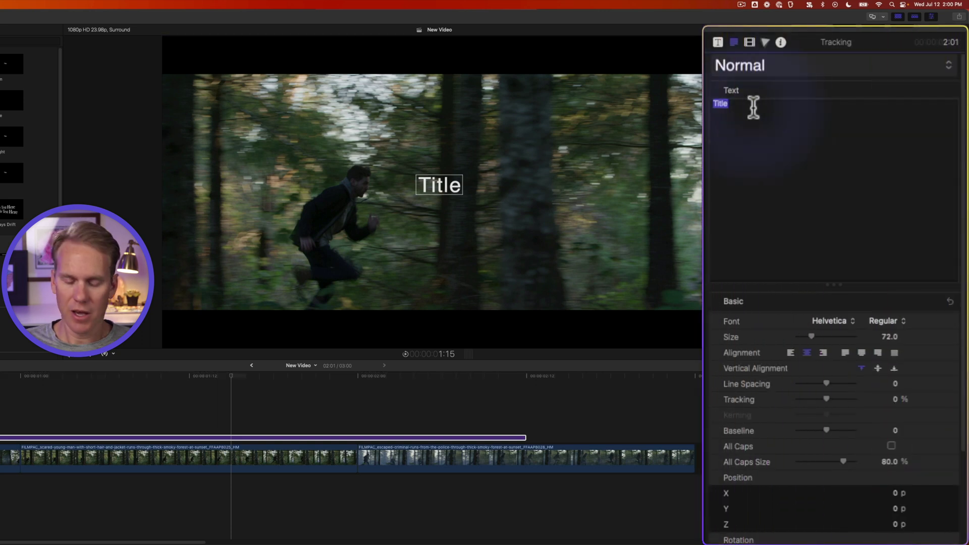
pyautogui.click(838, 313)
pyautogui.click(833, 143)
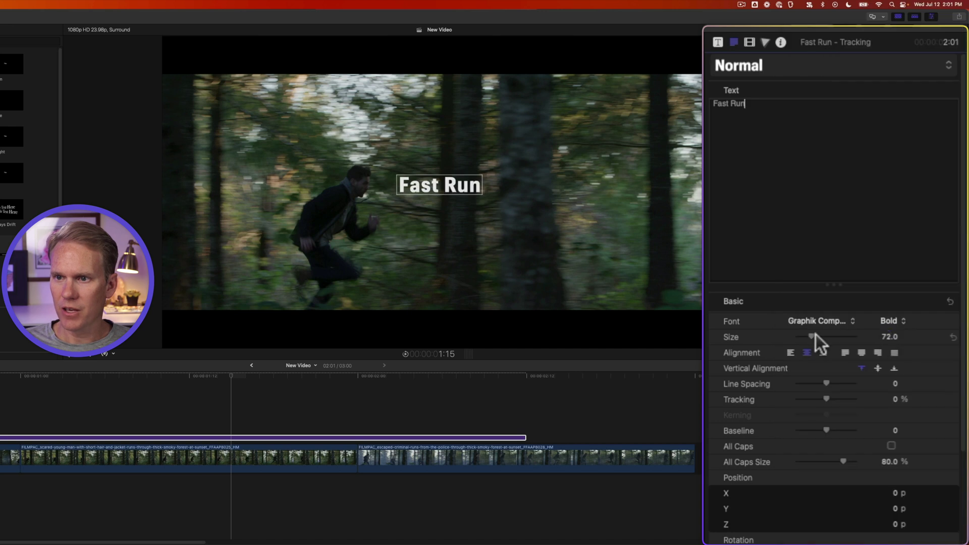
pyautogui.moveTo(816, 334); pyautogui.dragTo(853, 335)
# Make the title's face colour purple, nudge it lower in frame, and preview
pyautogui.scroll(-5, 944, 487)
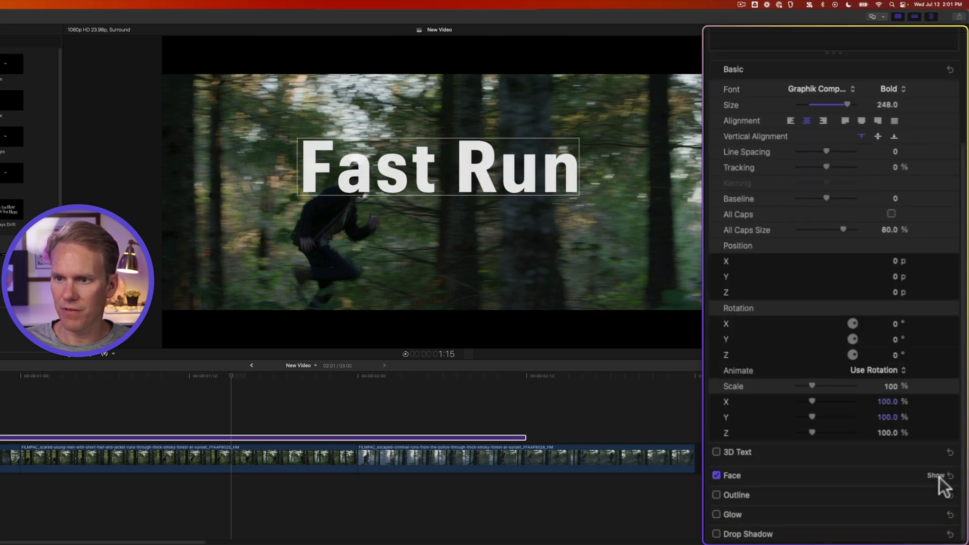
pyautogui.click(937, 475)
pyautogui.click(885, 506)
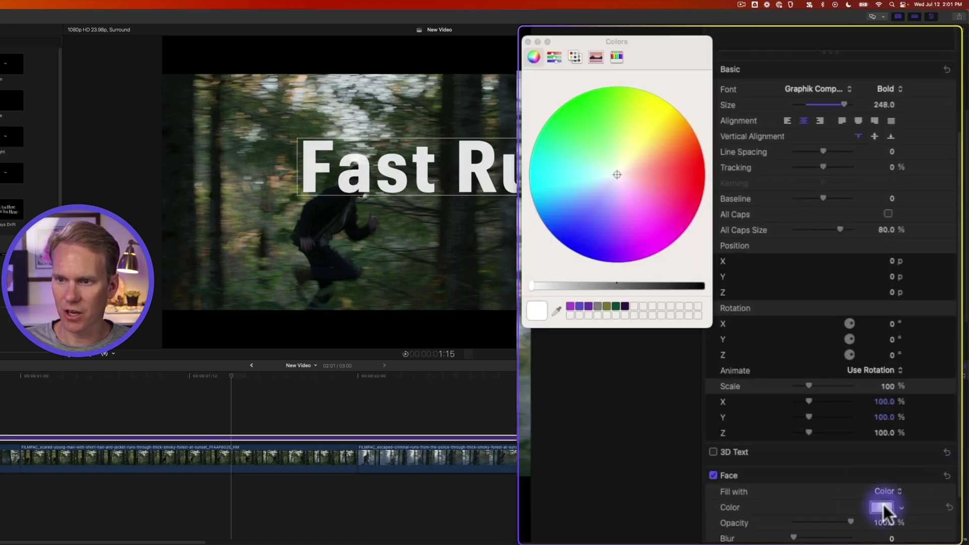
pyautogui.click(580, 307)
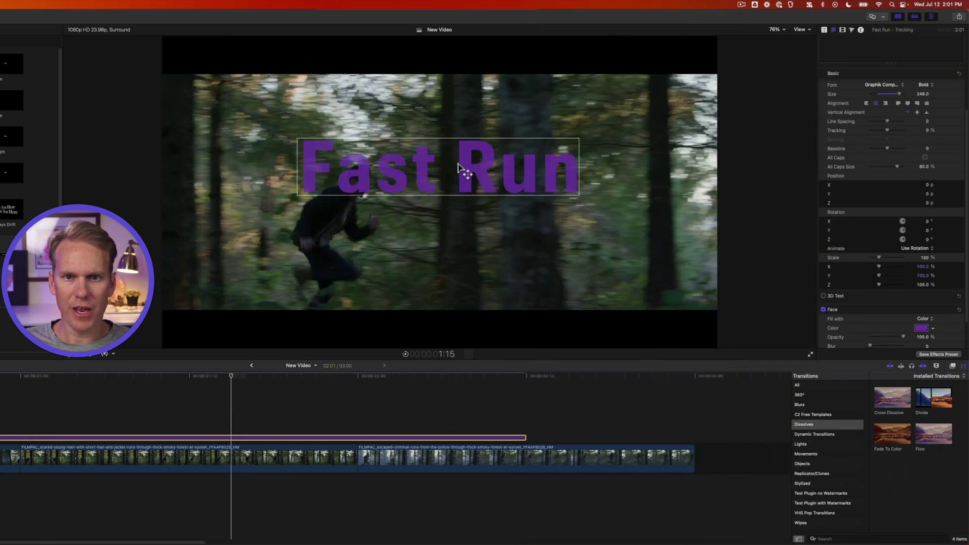
pyautogui.moveTo(450, 164); pyautogui.dragTo(449, 190)
pyautogui.hotkey('shift', '?')
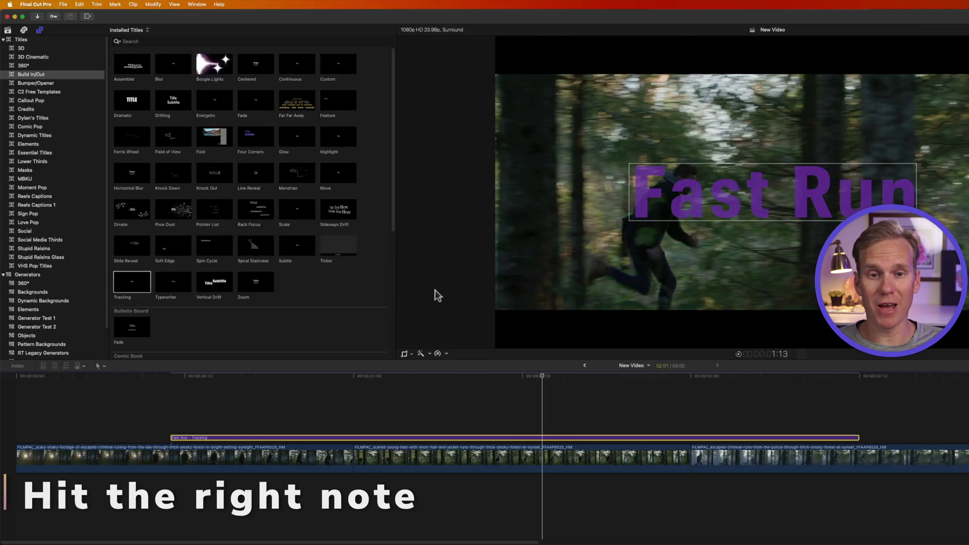
# Select the action-chase-SBA-346523326 clip in the Tutorials event's MP3 audio group
pyautogui.click(7, 31)
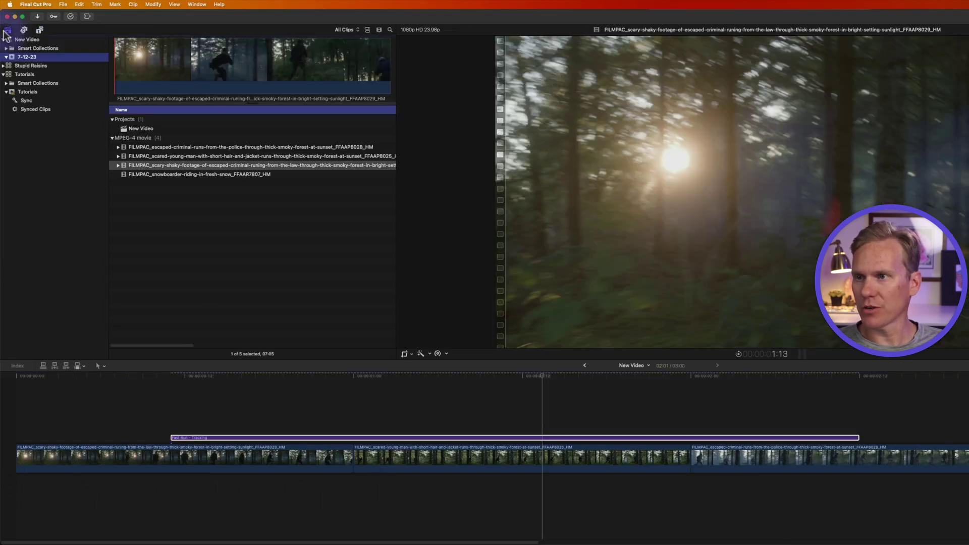
pyautogui.click(37, 91)
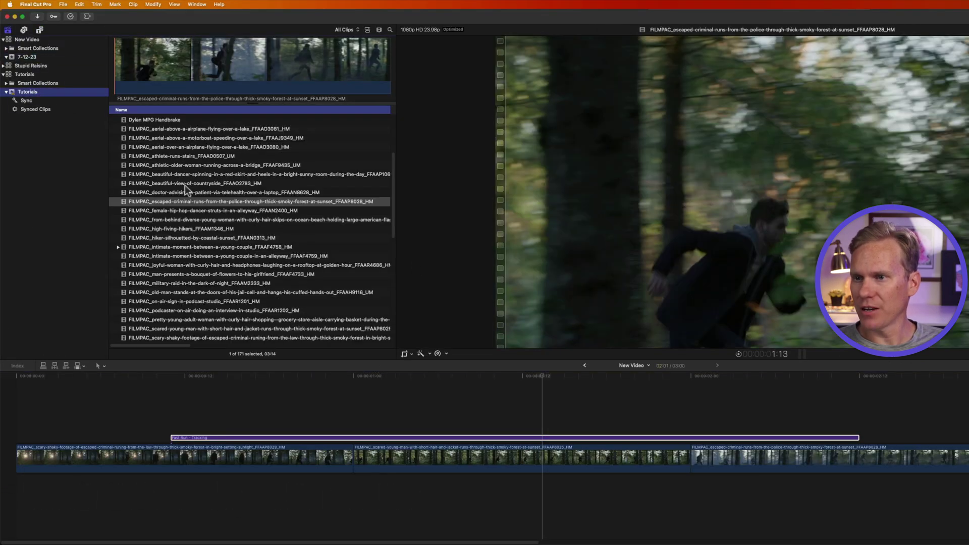
pyautogui.scroll(-10, 213, 244)
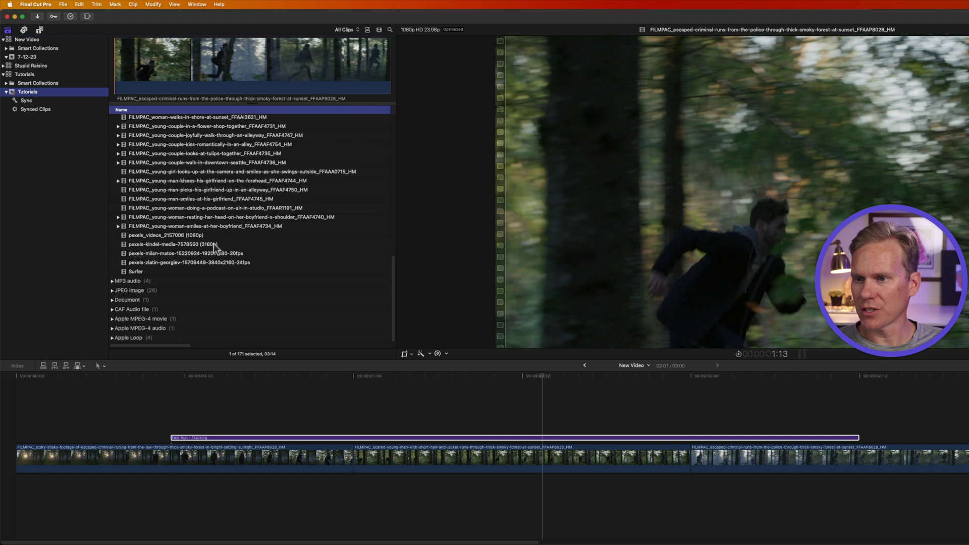
pyautogui.click(112, 281)
pyautogui.click(175, 265)
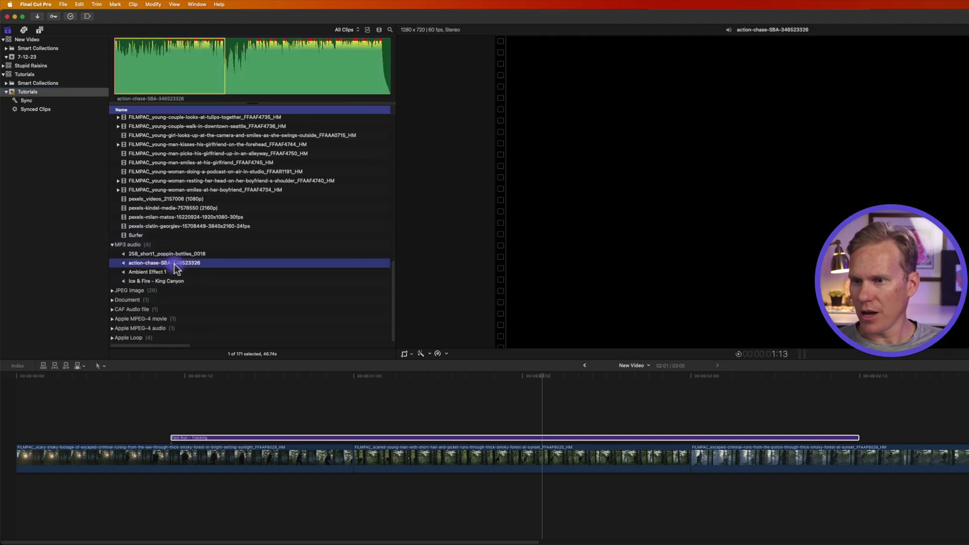
# Connect the action-chase music clip beneath the video, starting at the project's beginning
pyautogui.click(275, 388)
pyautogui.moveTo(269, 375); pyautogui.dragTo(17, 376)
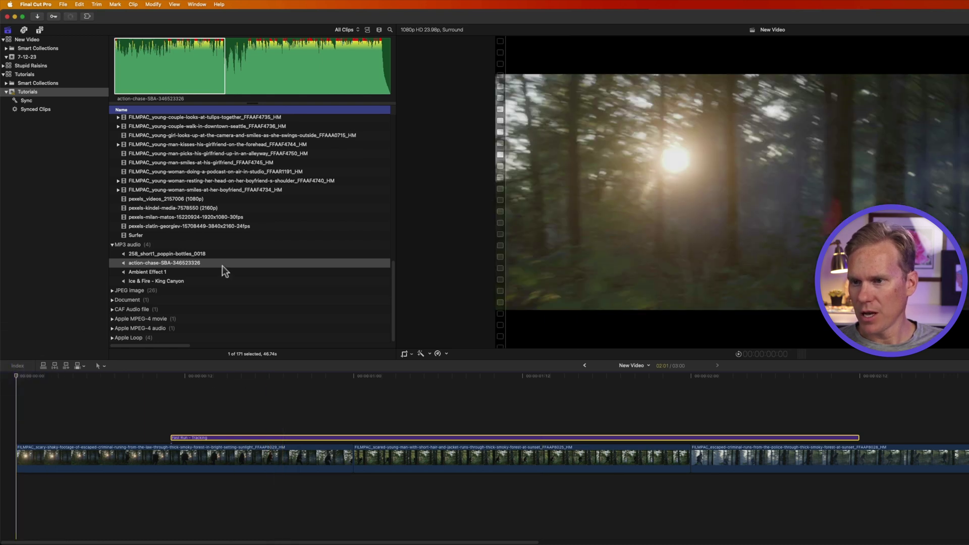
pyautogui.click(221, 263)
pyautogui.press('q')
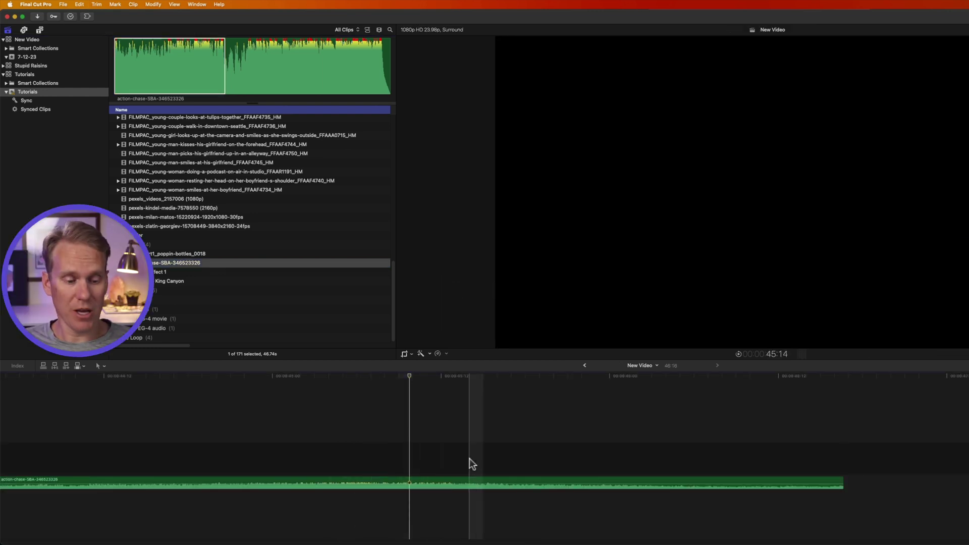
# Trim the music clip to end with the footage at 3:00, then play the project from the start
pyautogui.hotkey('shift', 'z')
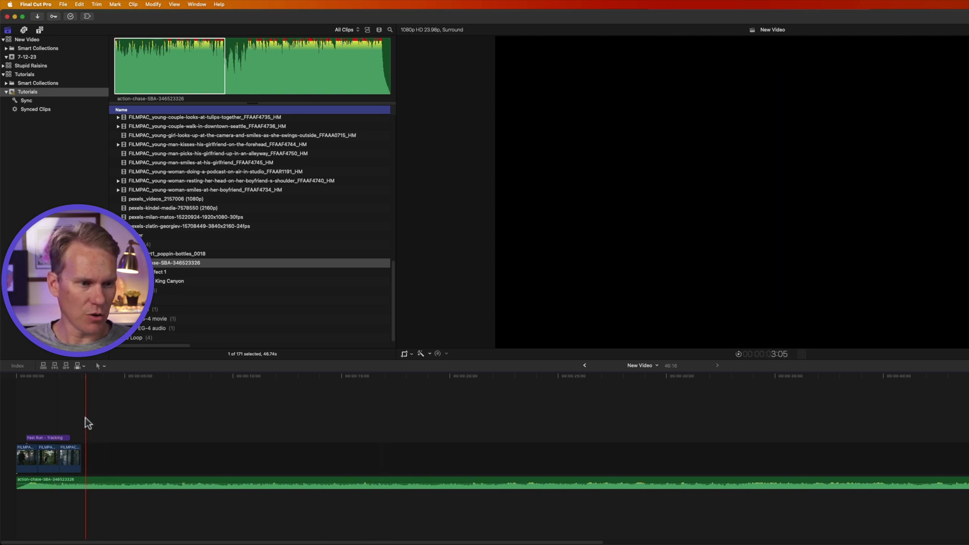
pyautogui.click(82, 418)
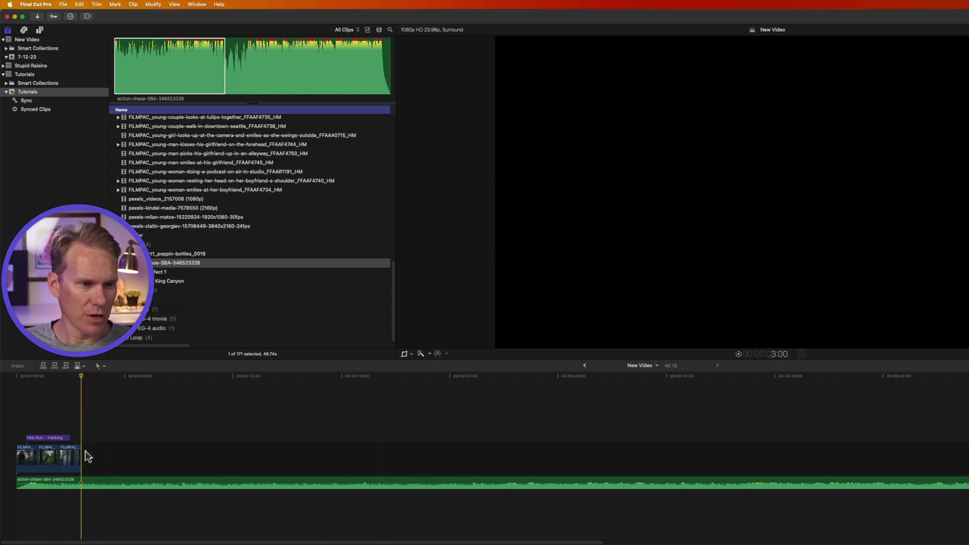
pyautogui.click(83, 479)
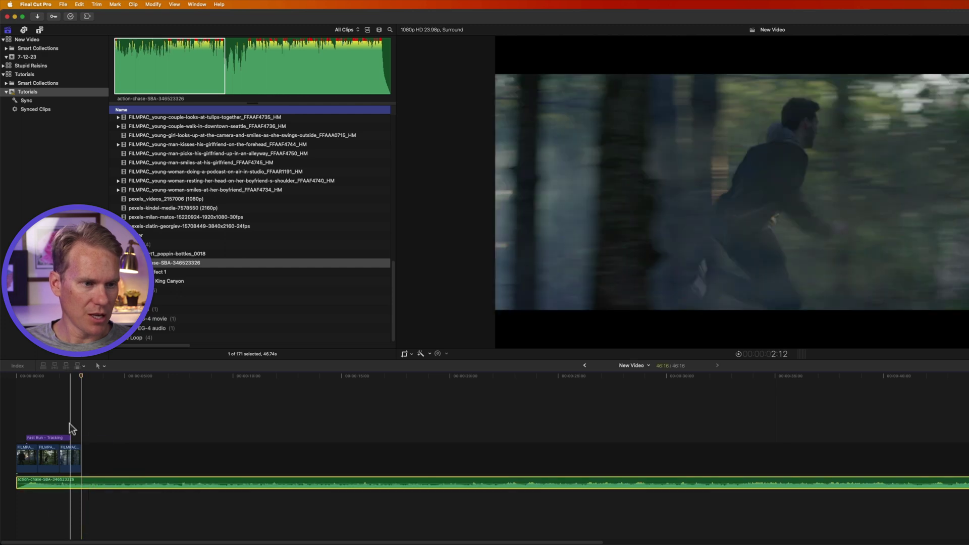
pyautogui.hotkey('alt', ']')
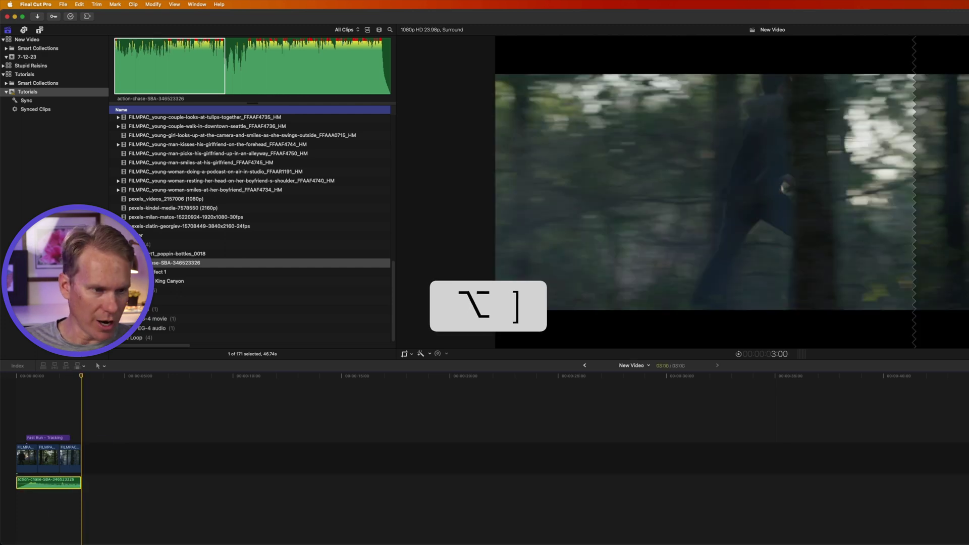
pyautogui.hotkey('shift', 'z')
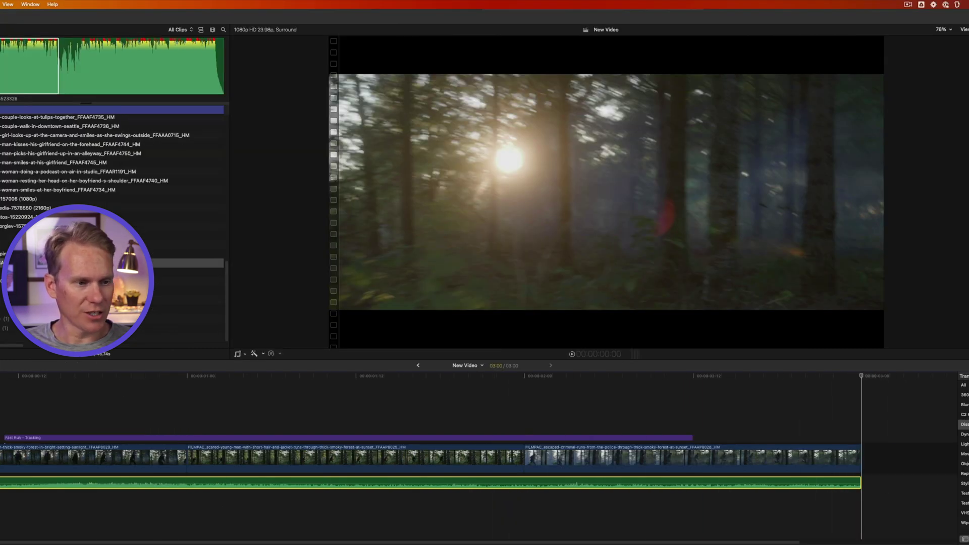
pyautogui.press('space')
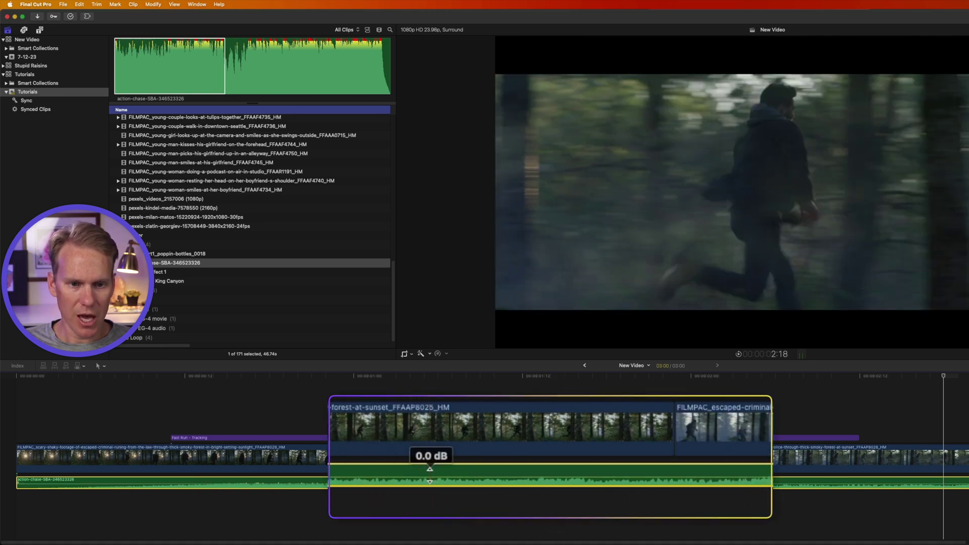
# Lower the action-chase music clip's volume to -10.0 dB
pyautogui.moveTo(429, 475)
pyautogui.mouseDown()
pyautogui.moveTo(429, 492)
pyautogui.moveTo(432, 467)
pyautogui.mouseUp()
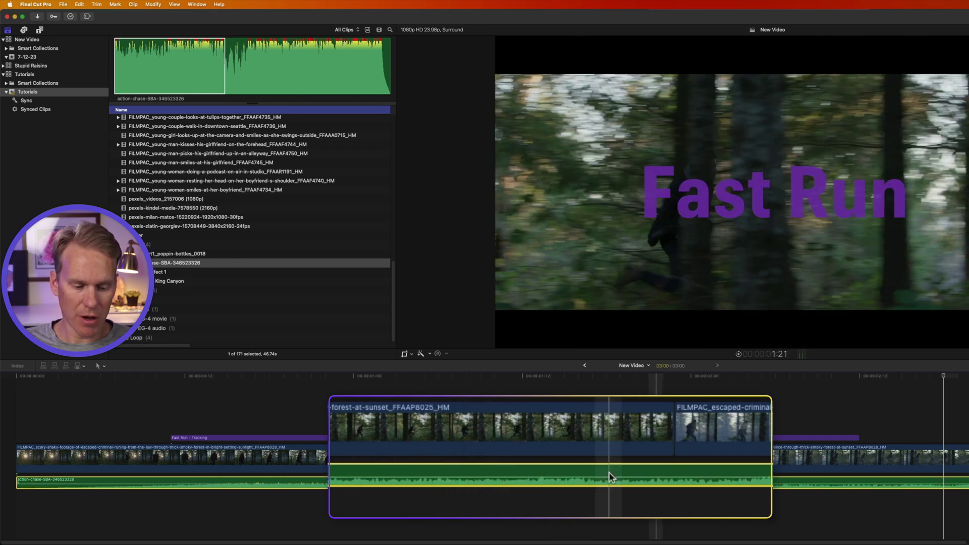
pyautogui.hotkey('ctrl', '-')
pyautogui.hotkey('ctrl', '-')
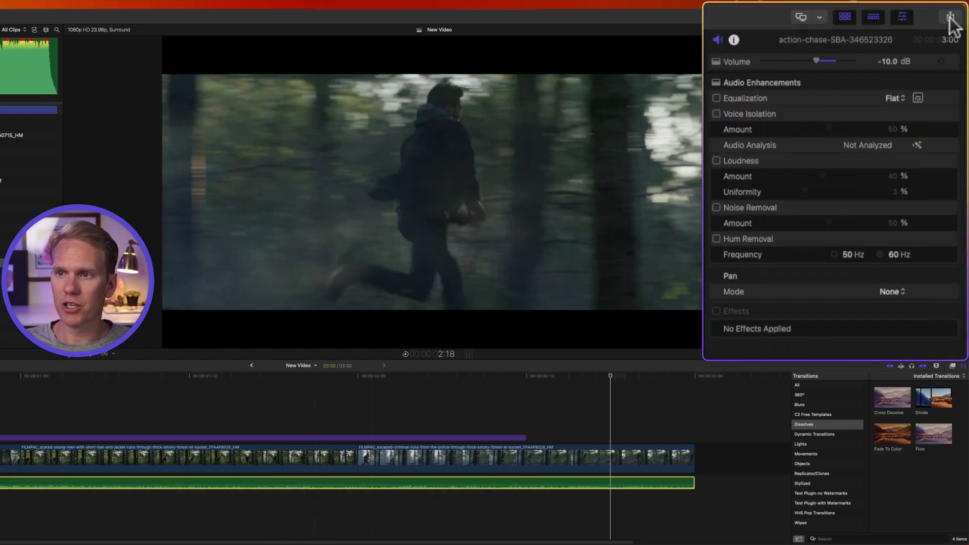
# Start an Export File share and set its format to Computer
pyautogui.click(950, 18)
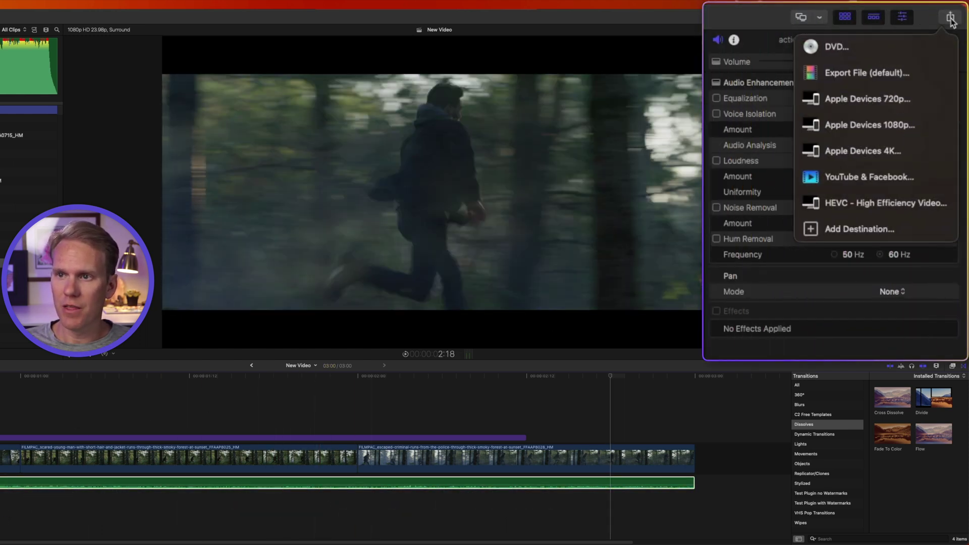
pyautogui.click(892, 74)
pyautogui.click(327, 137)
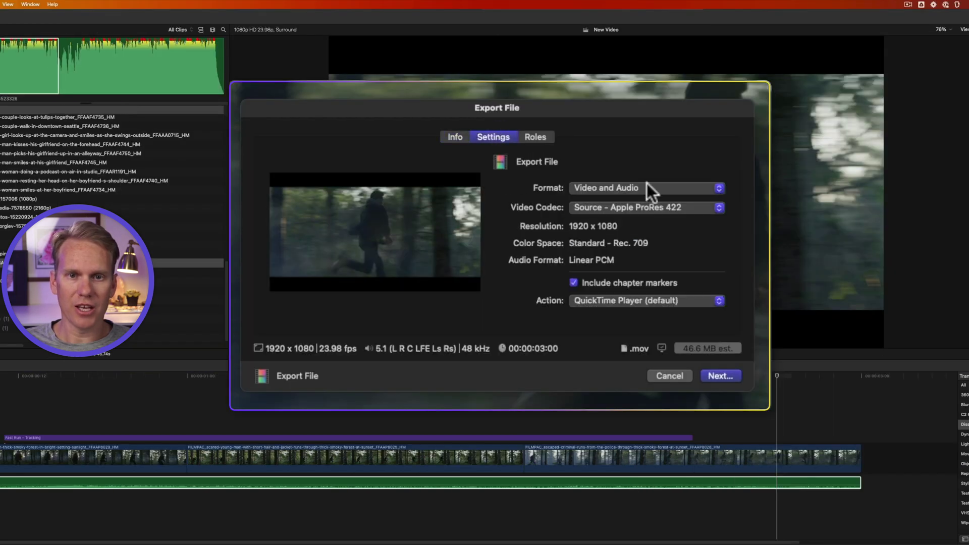
pyautogui.click(647, 186)
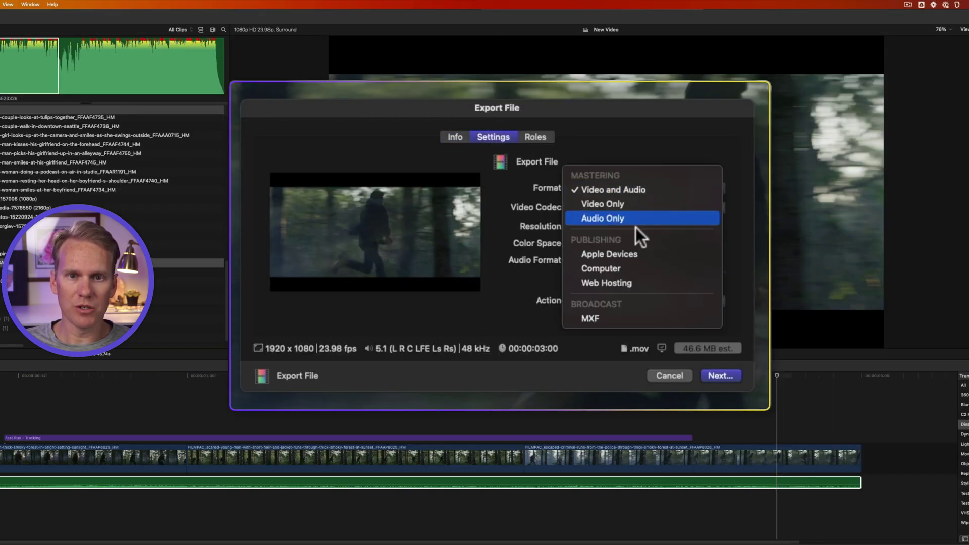
pyautogui.click(629, 268)
# Choose H.264 Multi-pass at 1920 x 1080, no chapter markers, and Save only, then continue
pyautogui.click(631, 208)
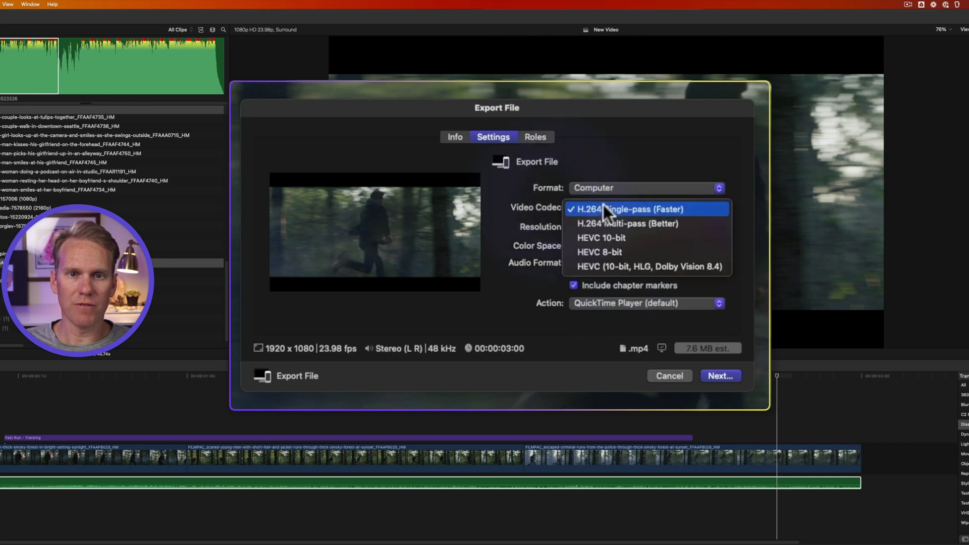
pyautogui.click(688, 223)
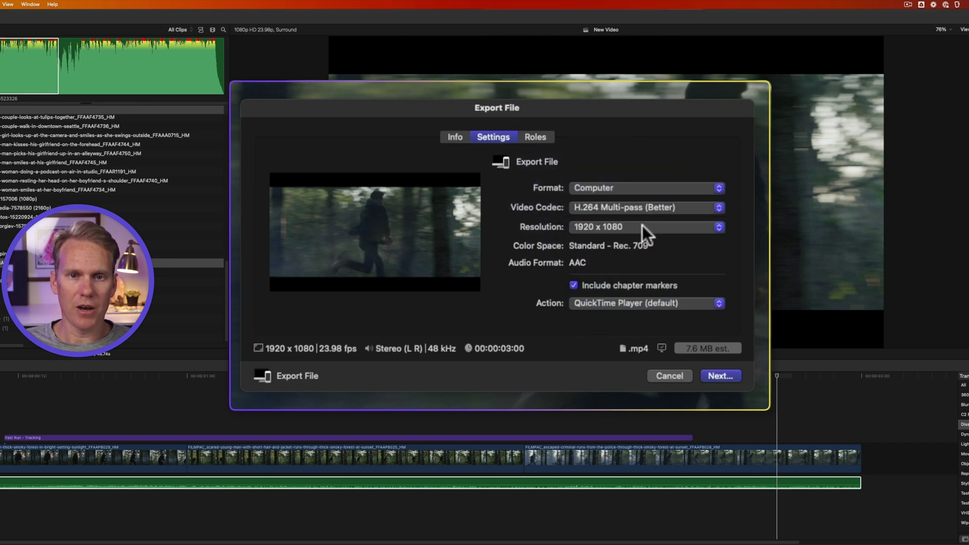
pyautogui.click(642, 226)
pyautogui.click(645, 228)
pyautogui.click(573, 286)
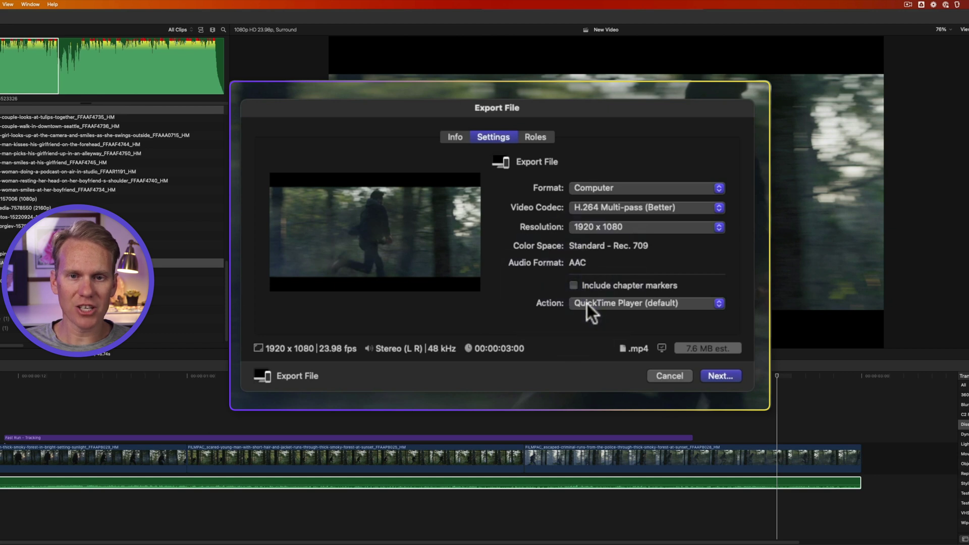
pyautogui.click(587, 304)
pyautogui.click(589, 270)
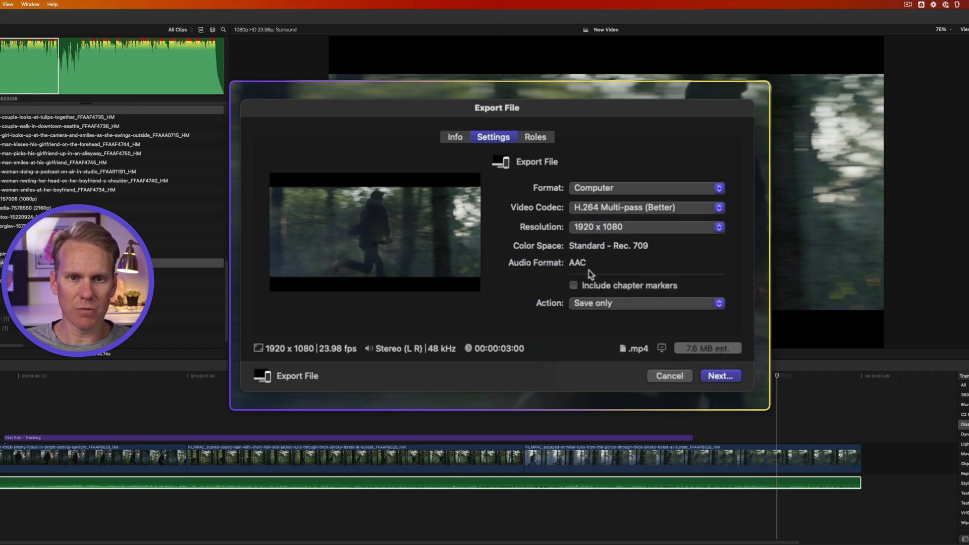
pyautogui.click(714, 379)
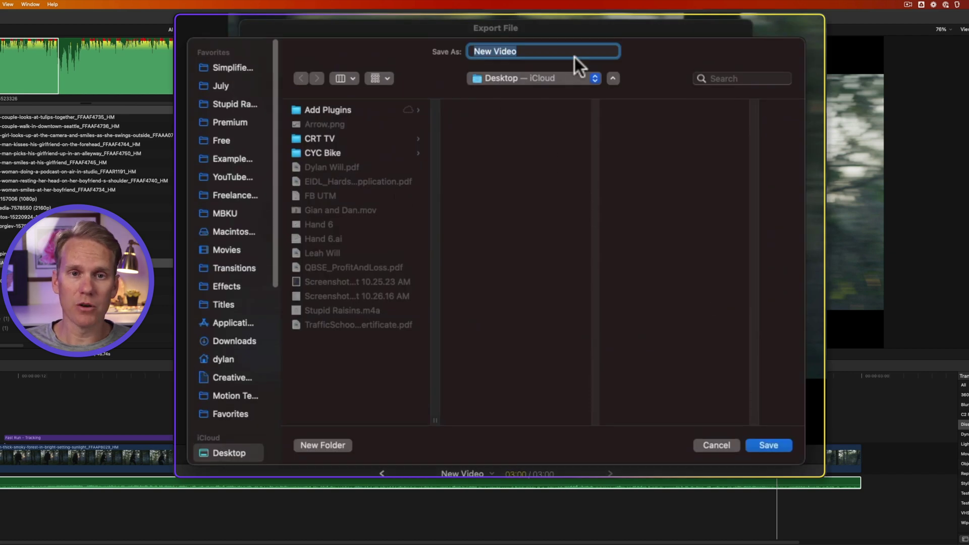
# Save the export as New Video on the Desktop and play it in QuickTime Player
pyautogui.click(764, 444)
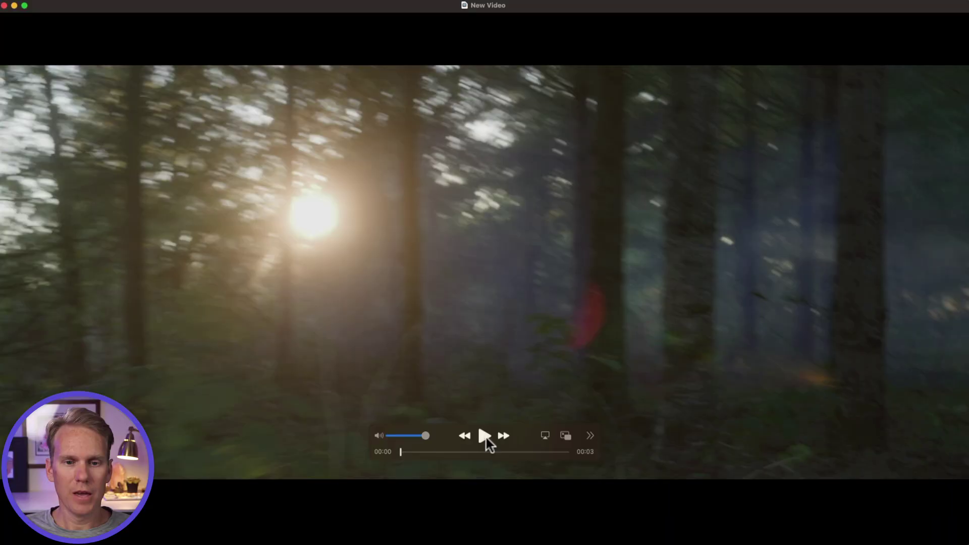
pyautogui.click(486, 438)
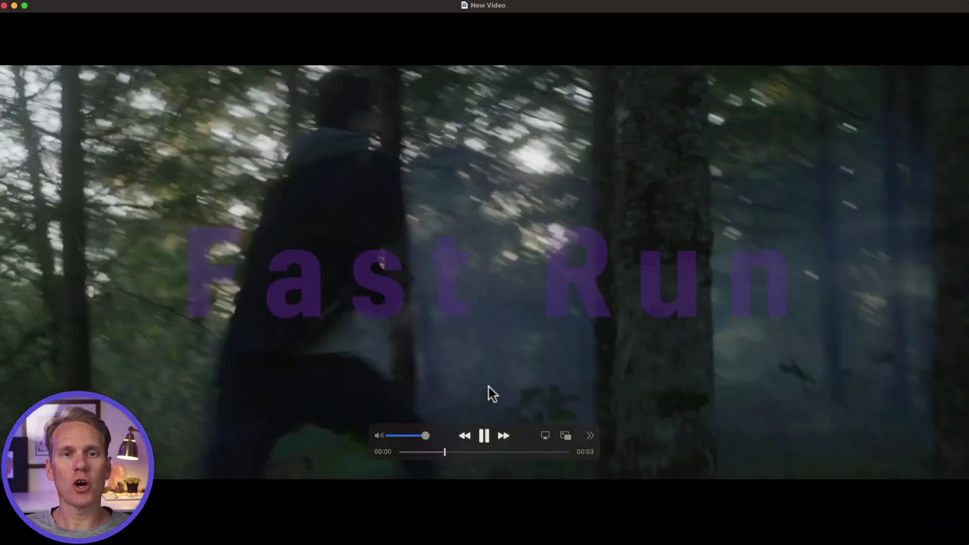